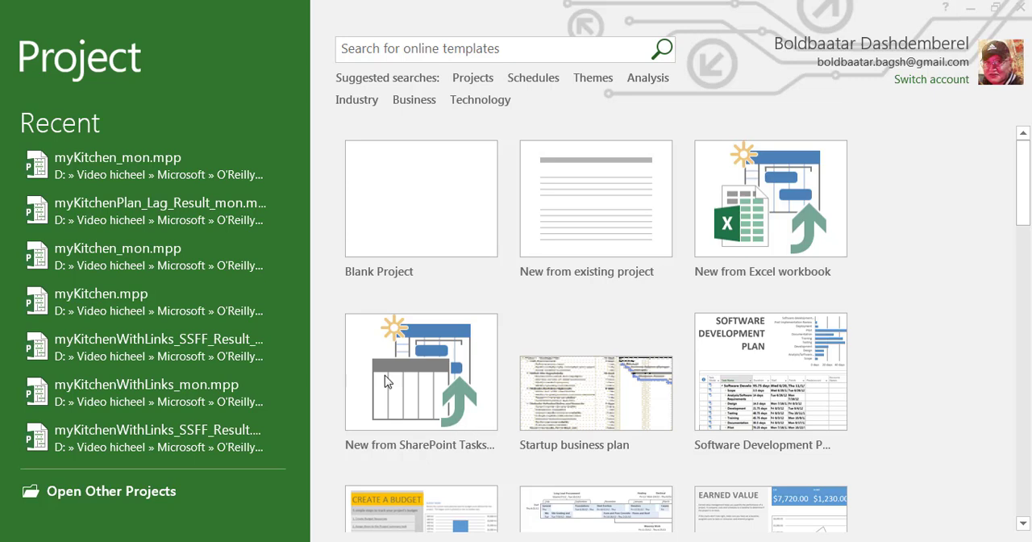
- Open the recent project file myKitchen_mon.mpp
click(171, 181)
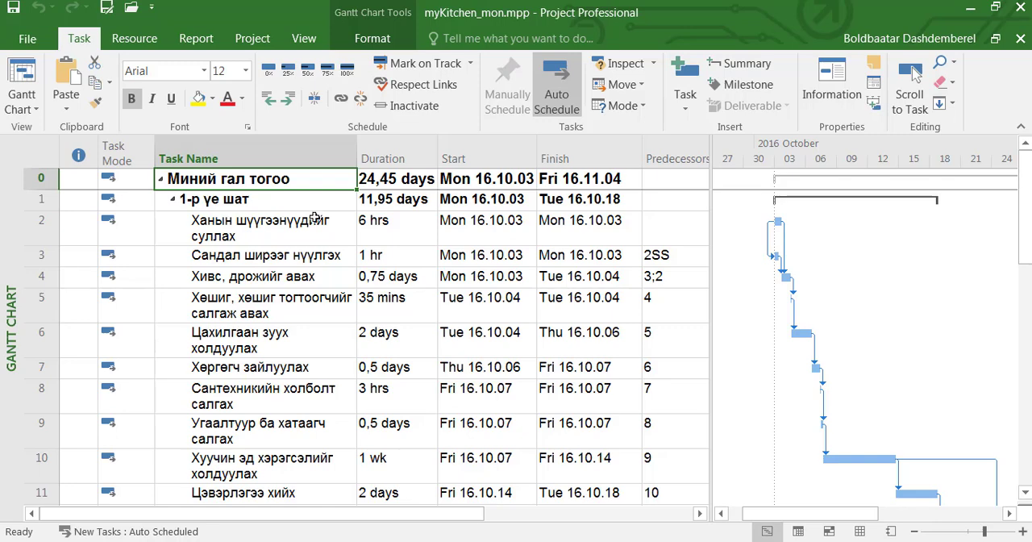
- View the Spelling dialog and the Find and Replace dialogs, closing each without changing anything
click(252, 42)
click(745, 97)
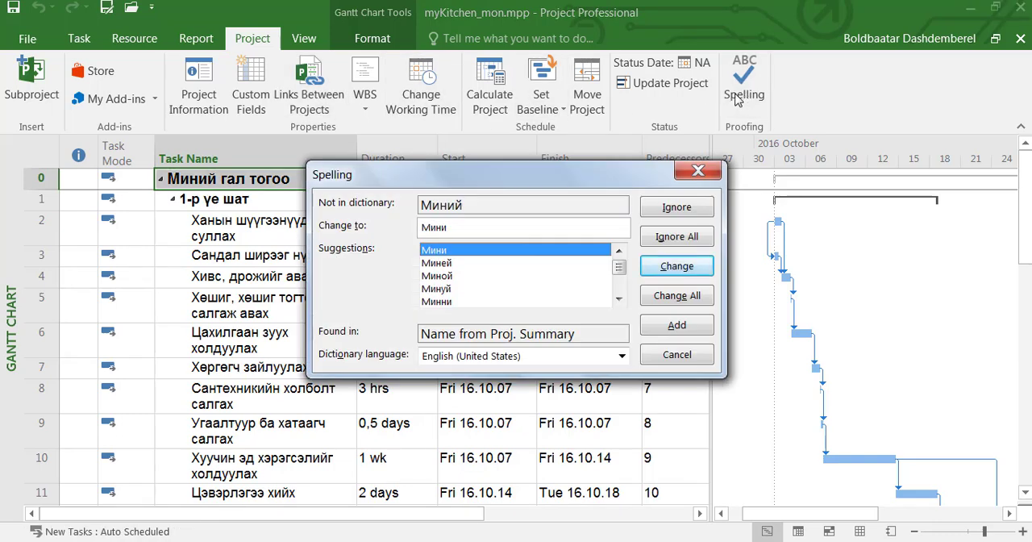
click(695, 172)
key(ctrl+f)
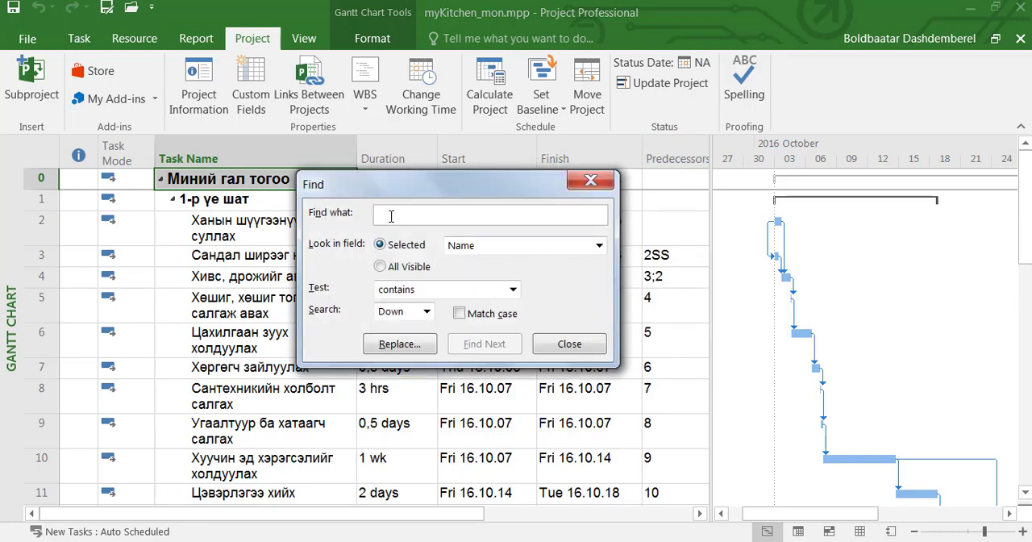
click(396, 345)
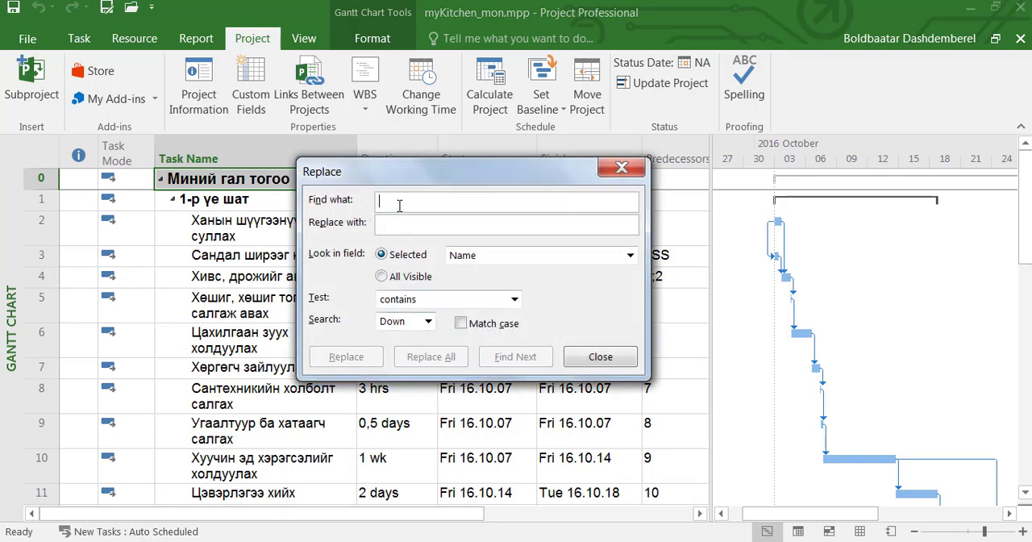
click(590, 363)
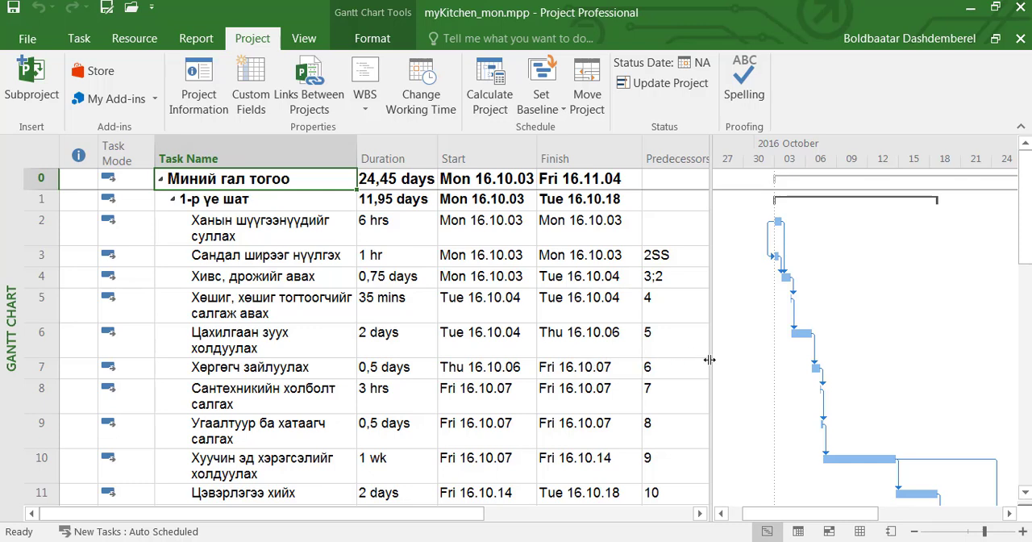
- Narrow the task table slightly and examine the October–November 2016 task bars at closer and wider timescale zoom levels
drag(709, 360, 694, 360)
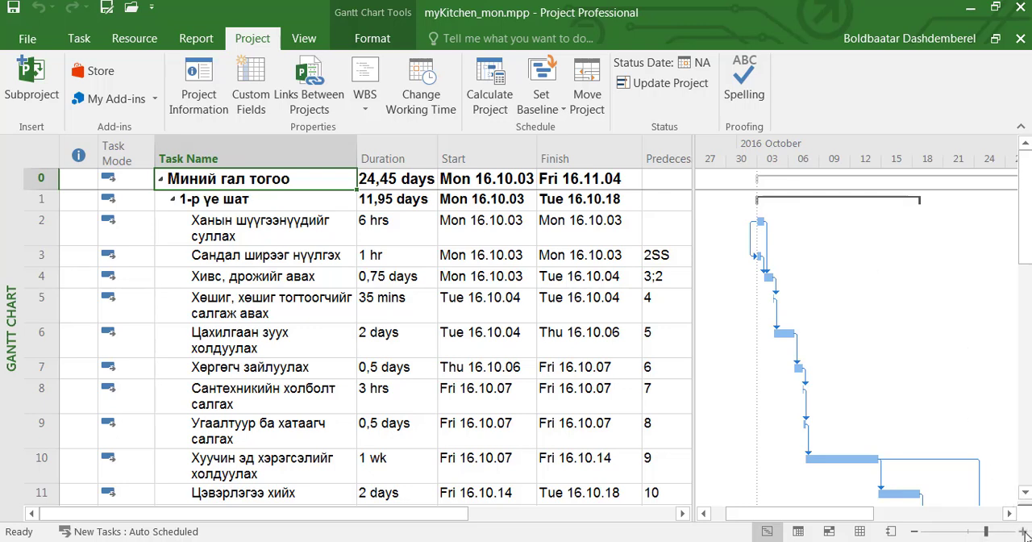
click(1023, 531)
click(916, 532)
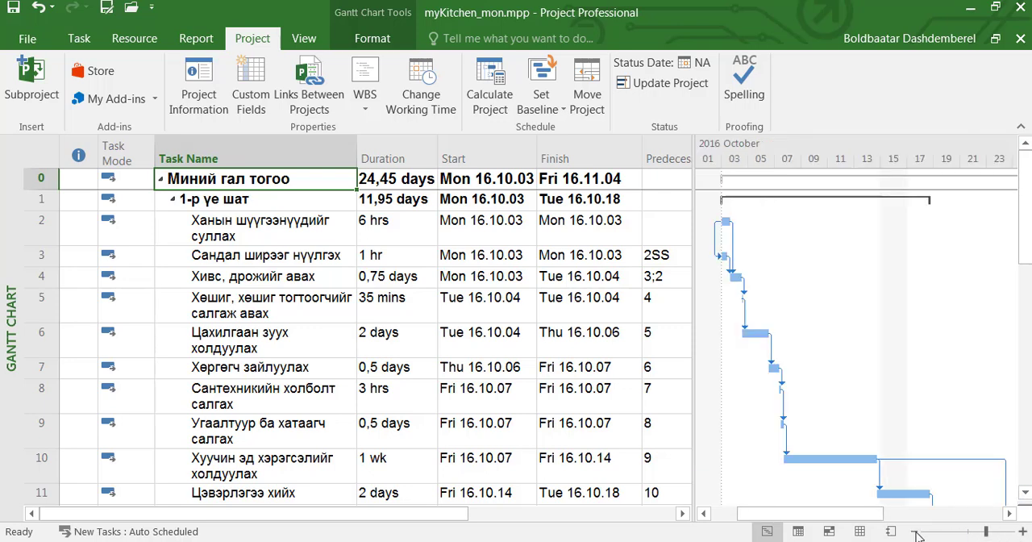
click(915, 532)
click(915, 532)
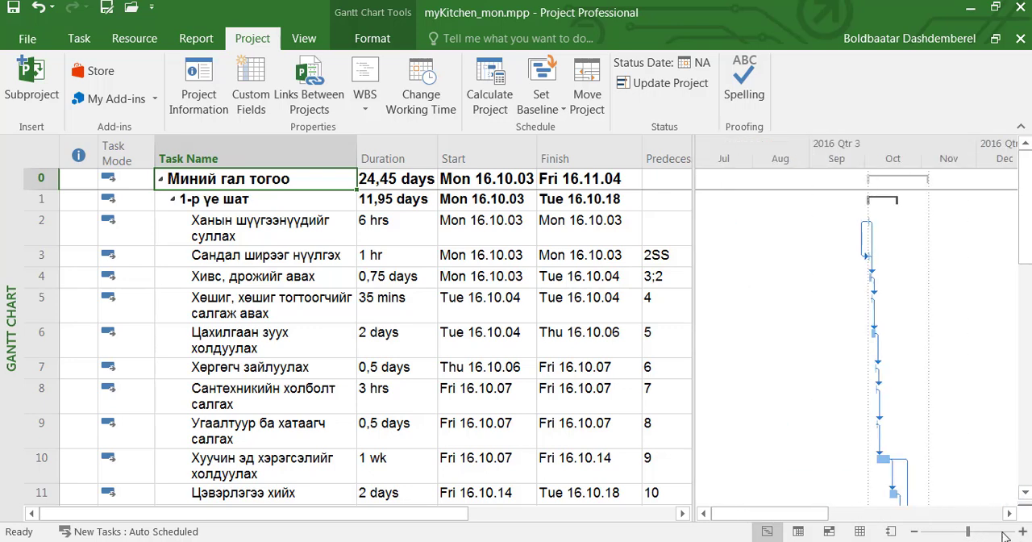
click(1022, 532)
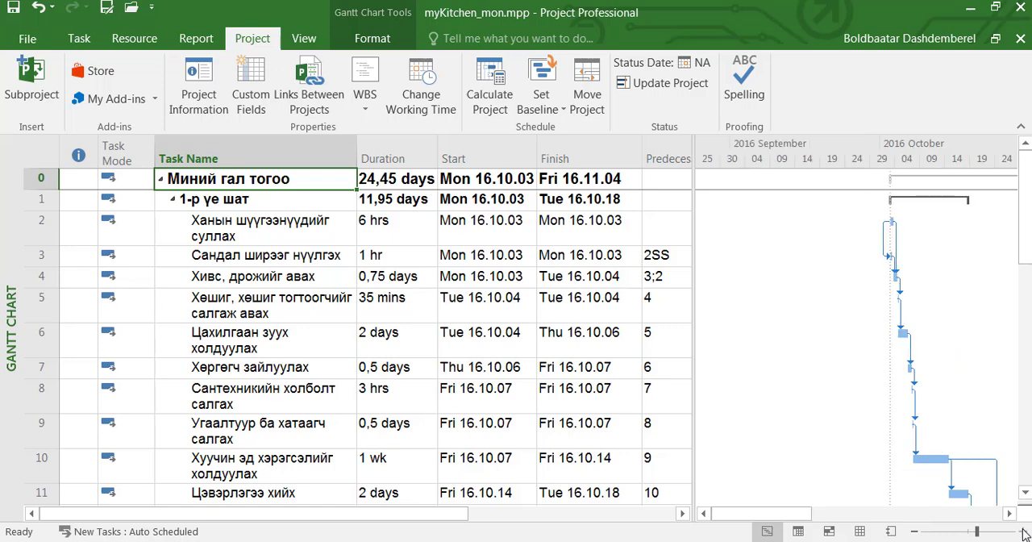
click(1011, 513)
click(1010, 514)
click(1010, 513)
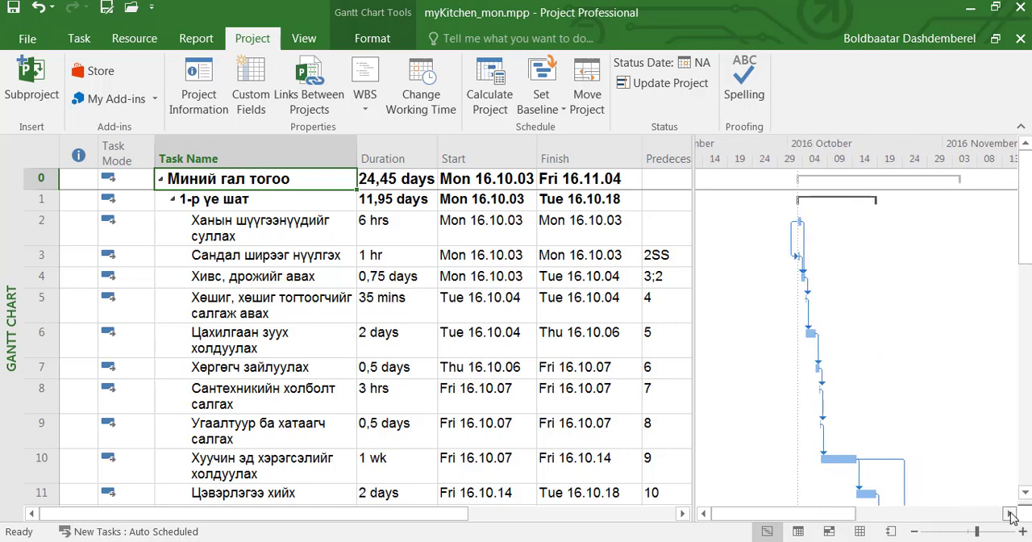
click(1010, 513)
mouse_move(1025, 231)
mouse_down()
mouse_move(1025, 311)
mouse_move(1025, 228)
mouse_up()
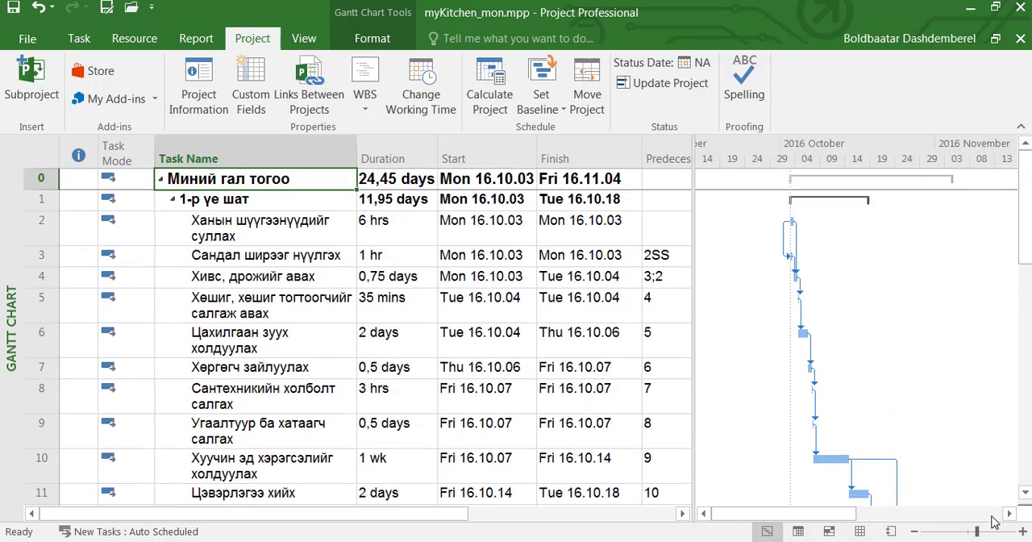
- Examine the Gantt chart from the hourly timescale to the decade timescale, returning to October 2016 in three-day intervals
drag(978, 532, 1014, 531)
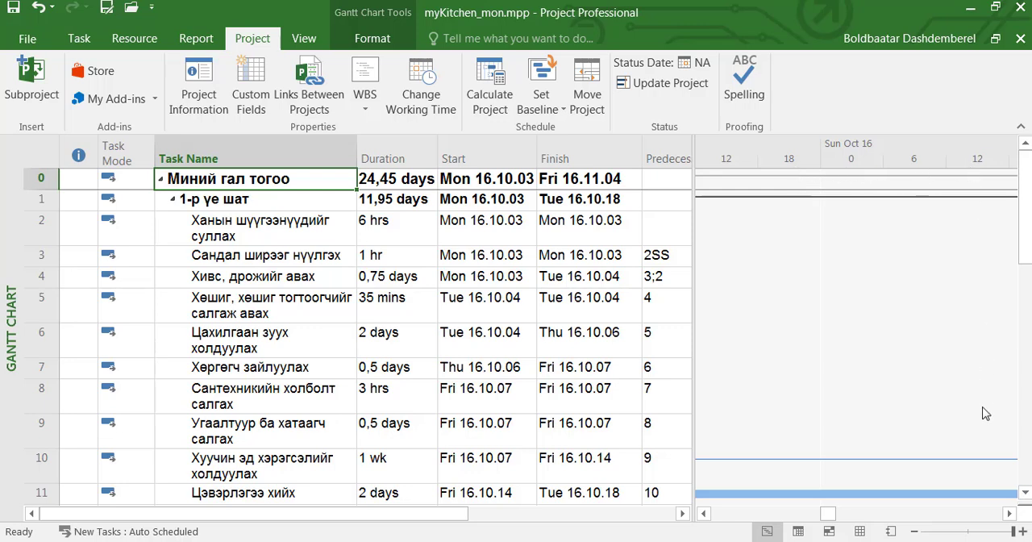
drag(1014, 532, 917, 535)
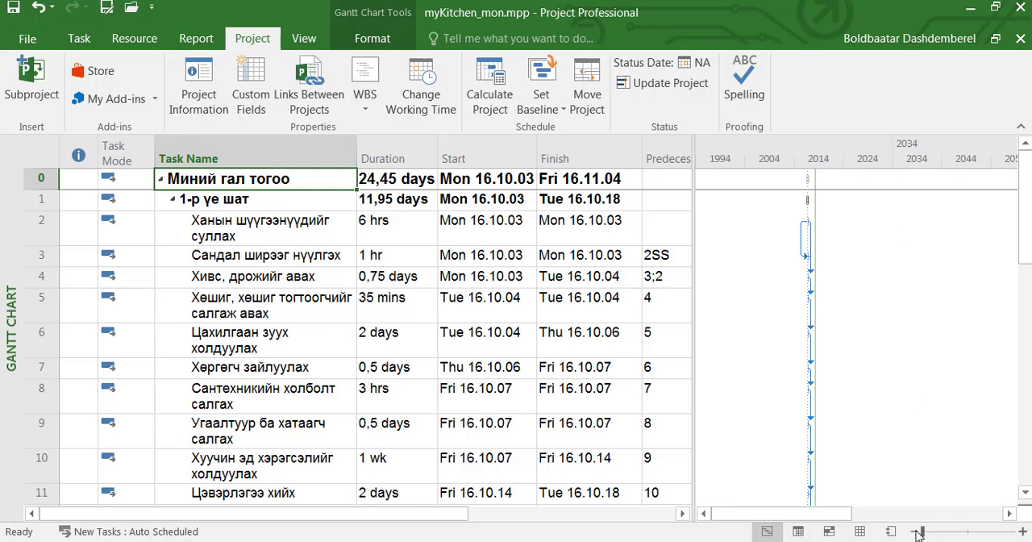
drag(923, 534, 758, 516)
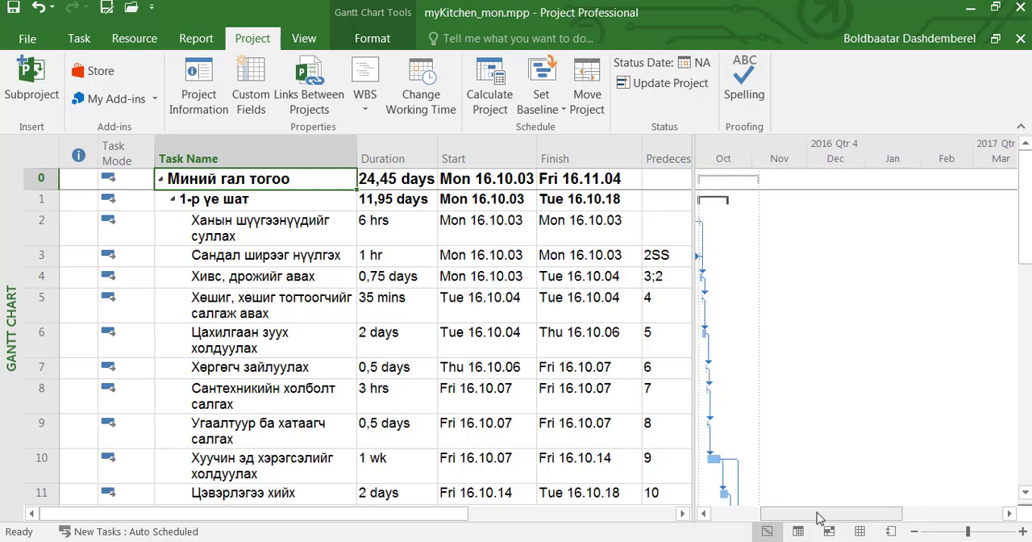
click(981, 533)
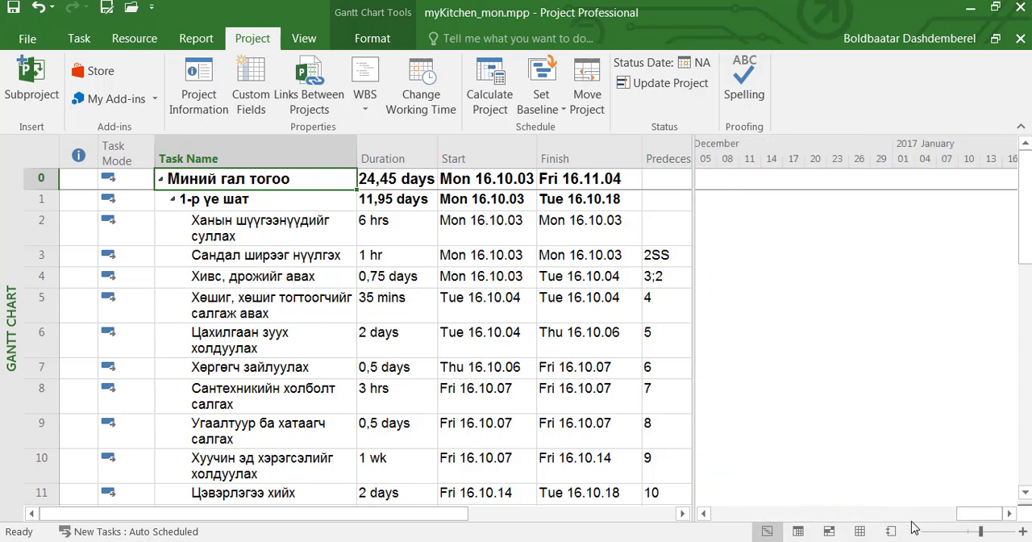
drag(980, 514, 753, 516)
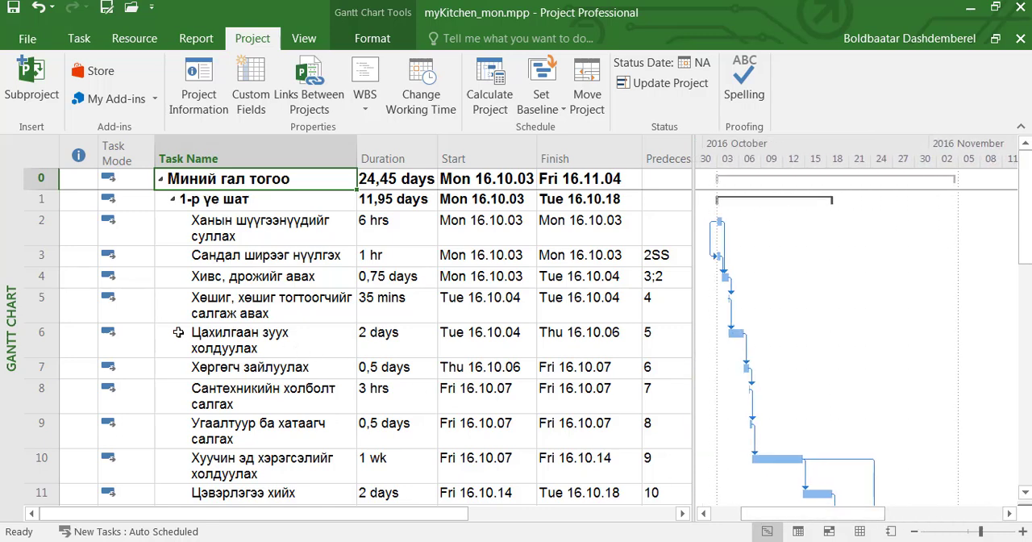
- Bring the Gantt bars of task 6 and task 10 into view using Scroll to Task
right_click(46, 342)
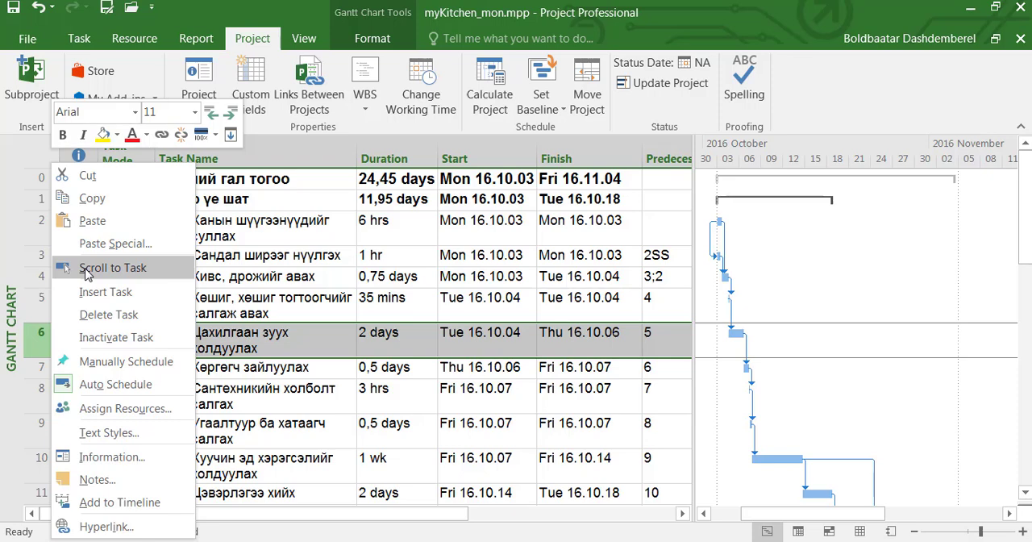
click(87, 275)
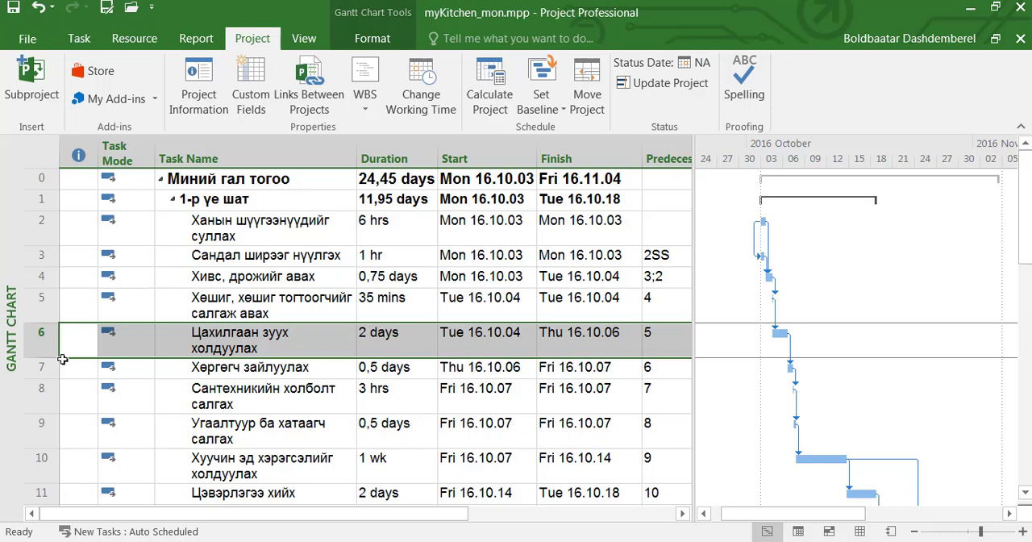
click(79, 40)
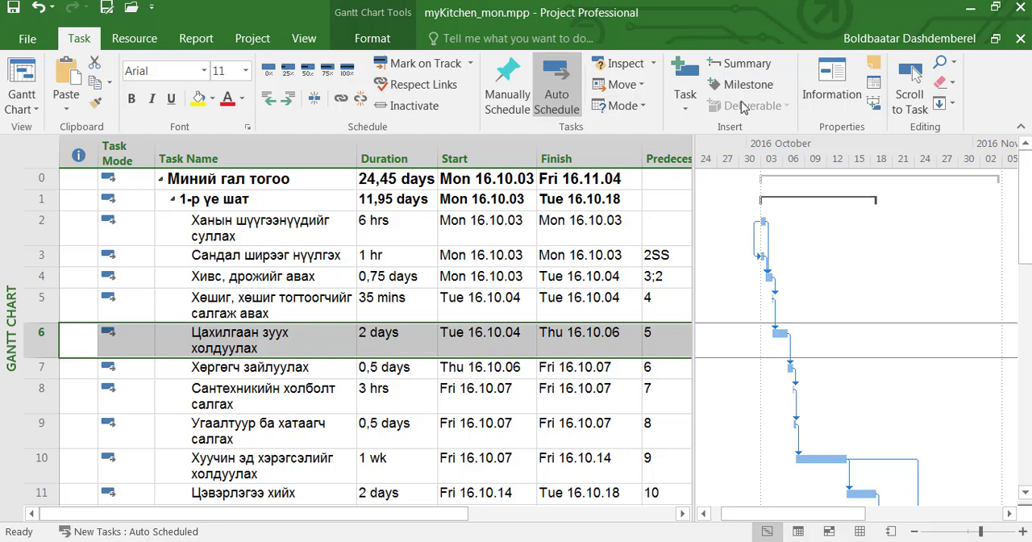
click(917, 111)
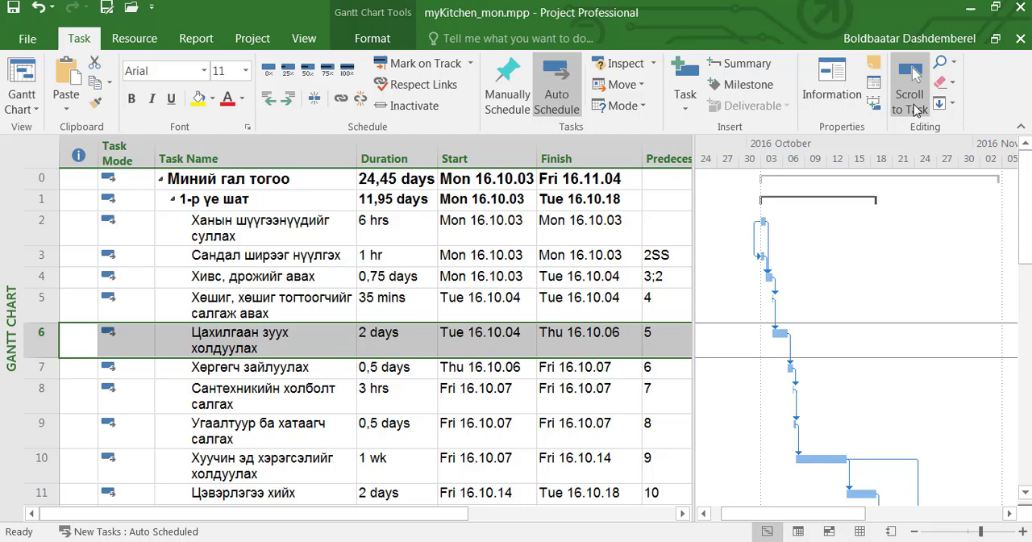
click(42, 465)
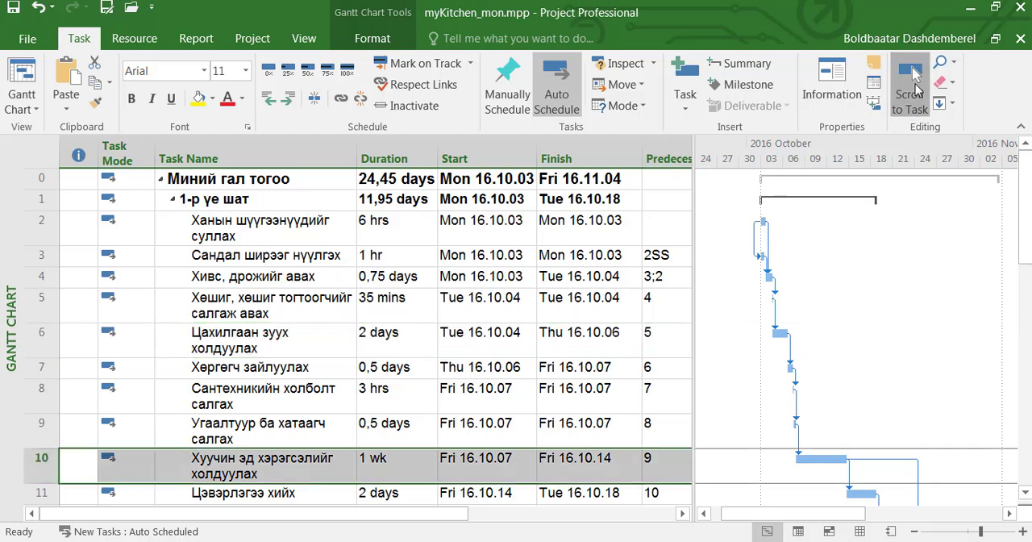
click(915, 81)
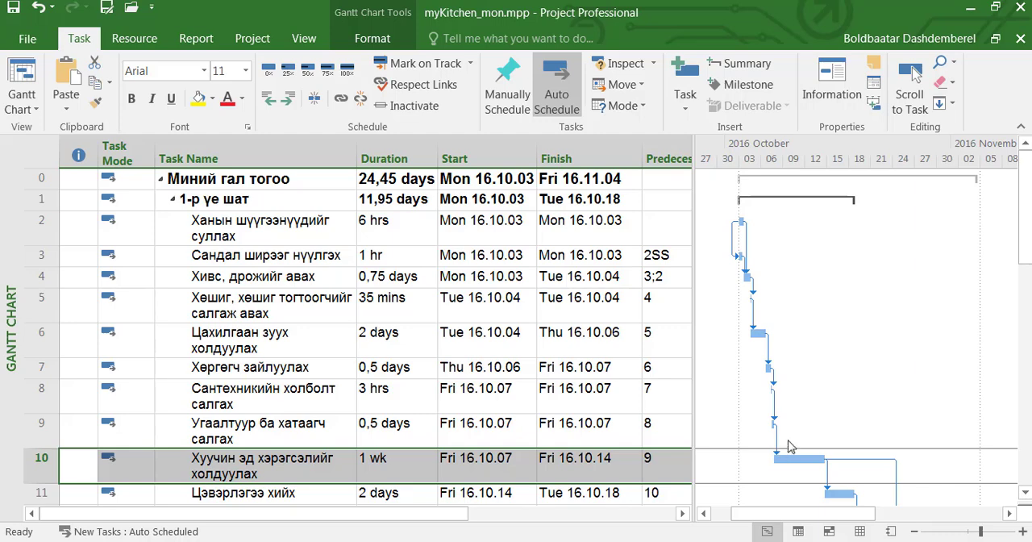
- Select the project summary task in row 0 and use Go To to jump to task ID 26
click(28, 180)
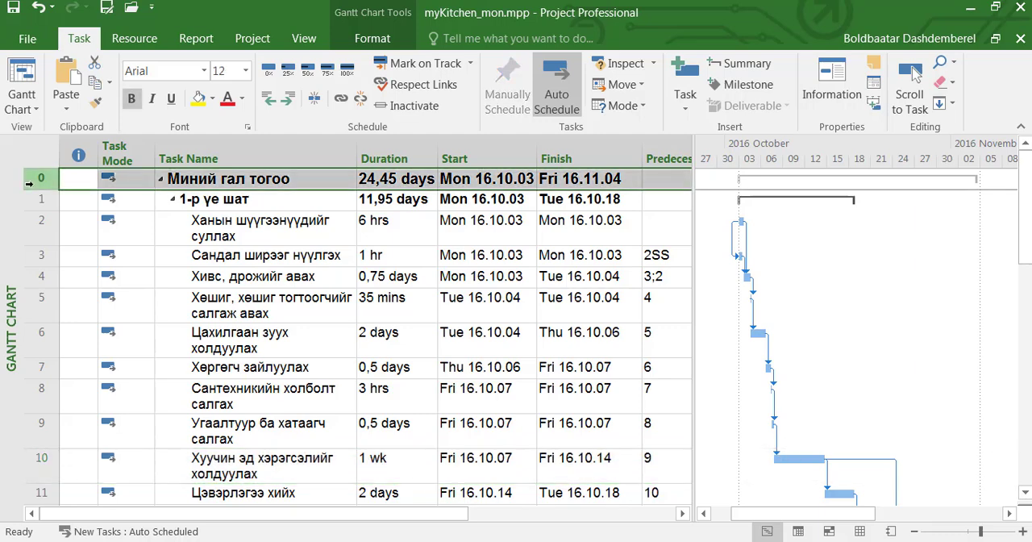
key(F5)
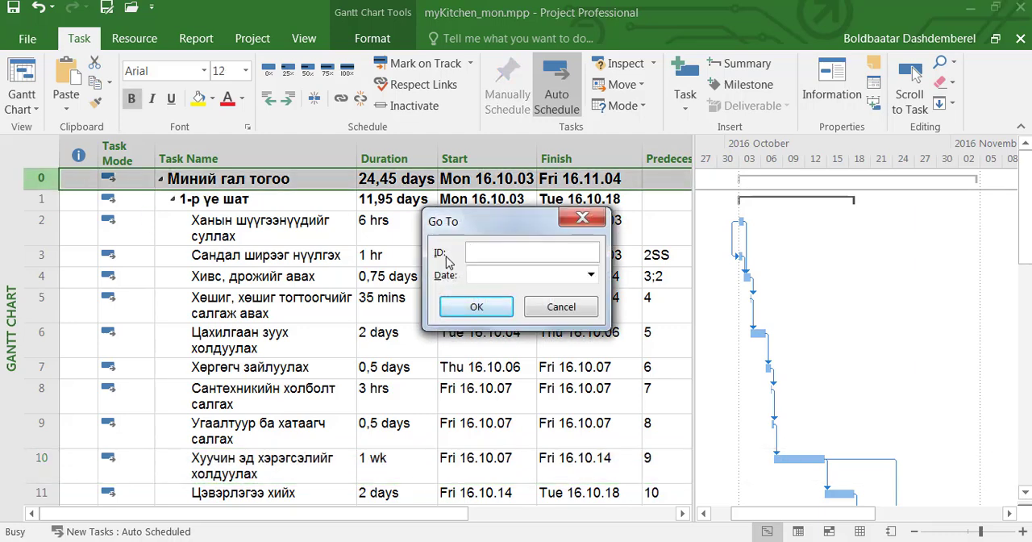
click(500, 258)
click(476, 307)
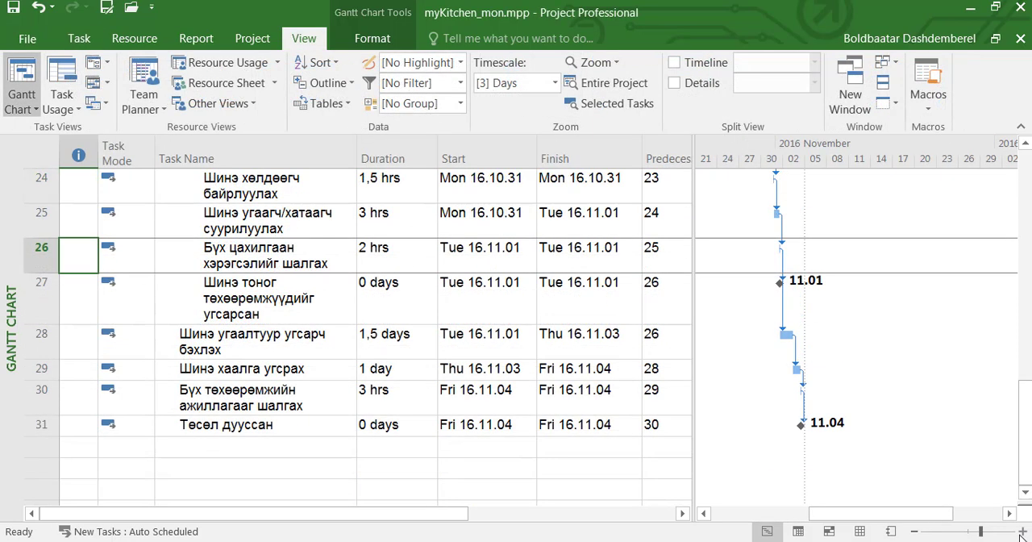
- Zoom the timescale in to 12-hour intervals and view the Gantt bars around October 31 to November 2
click(1021, 535)
click(1021, 534)
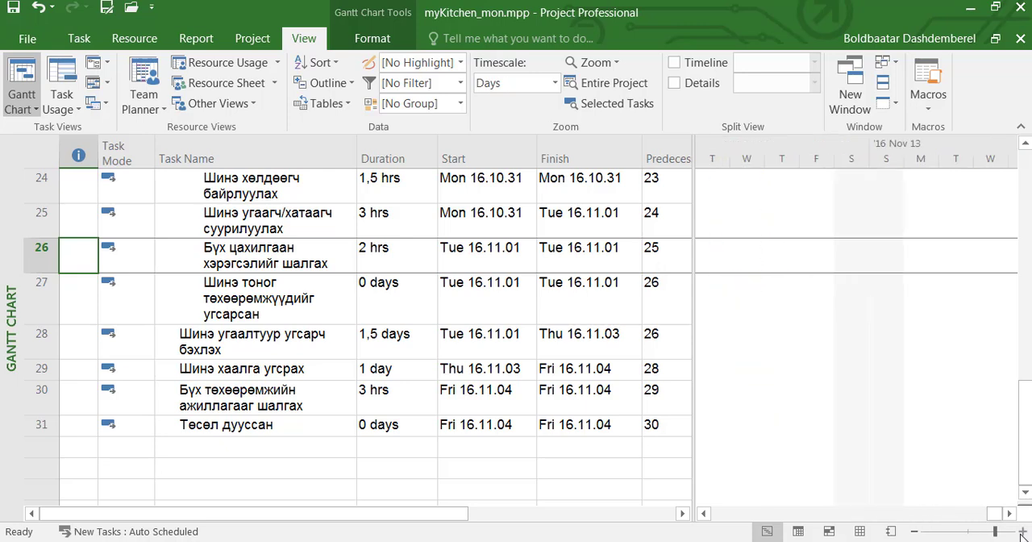
click(1021, 535)
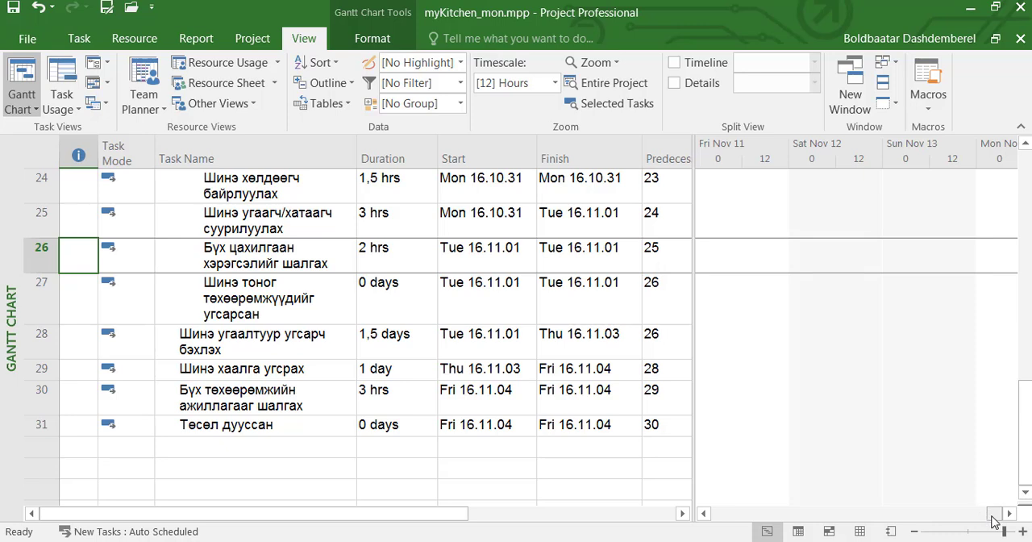
drag(994, 513, 959, 516)
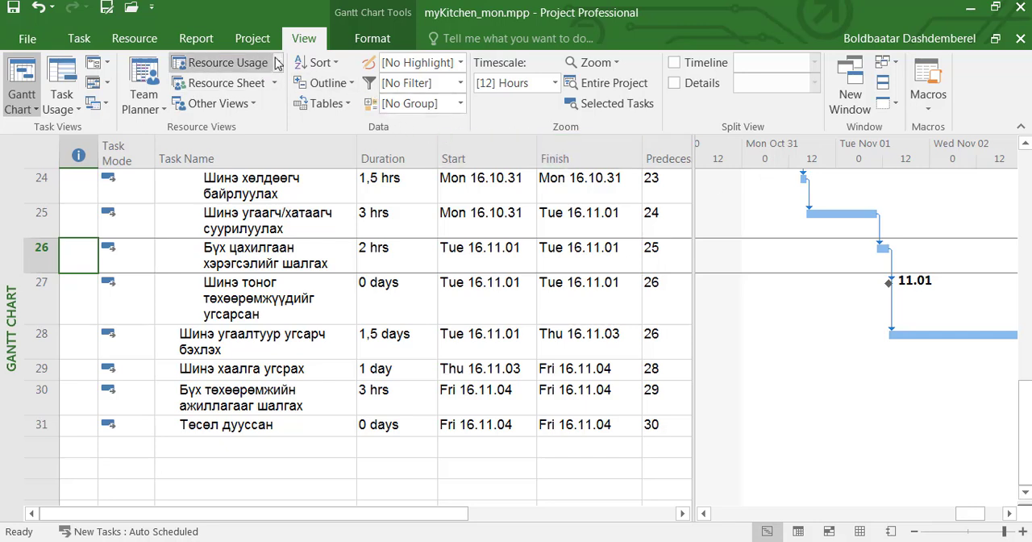
- Switch the Gantt chart timescale to Months and back to a finer Days scale
click(555, 84)
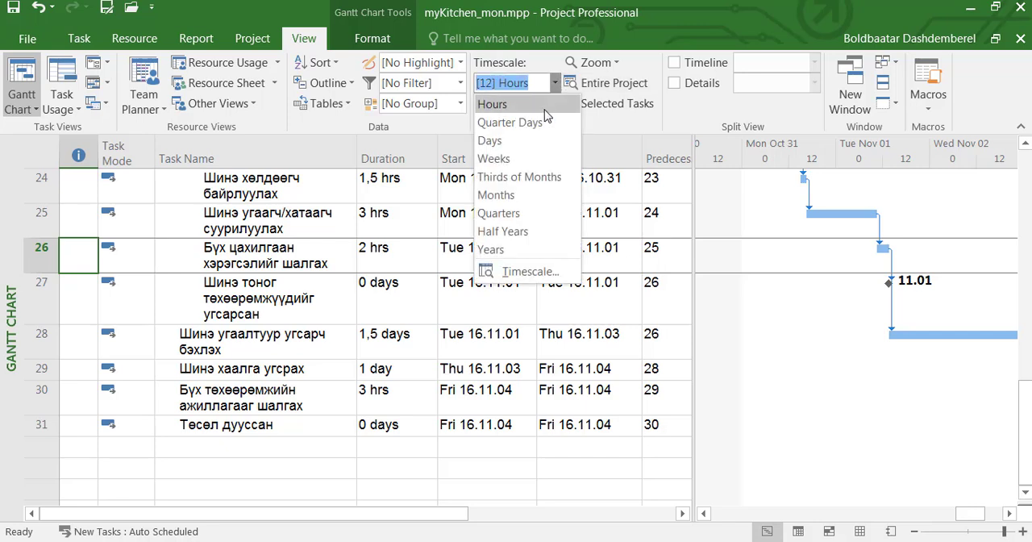
click(542, 199)
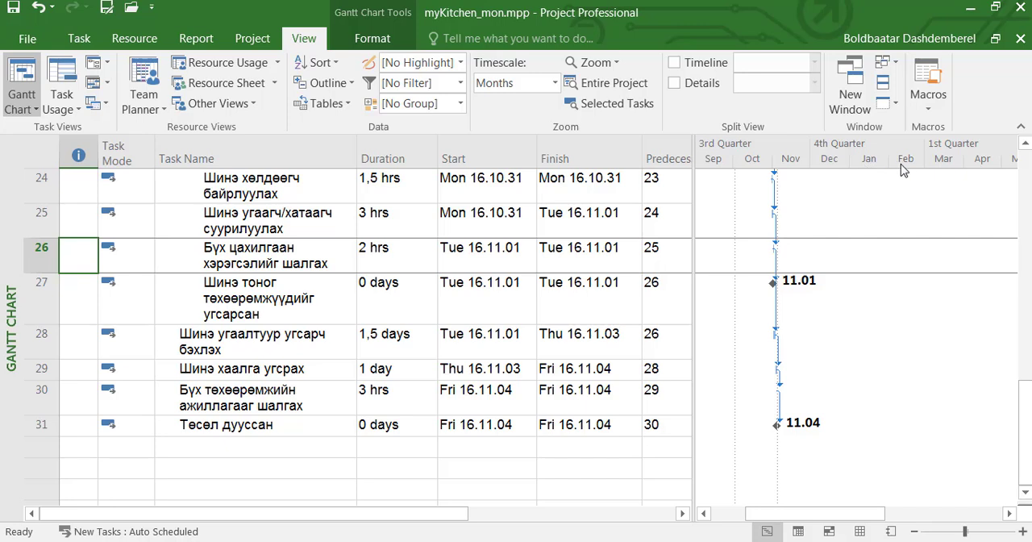
click(554, 85)
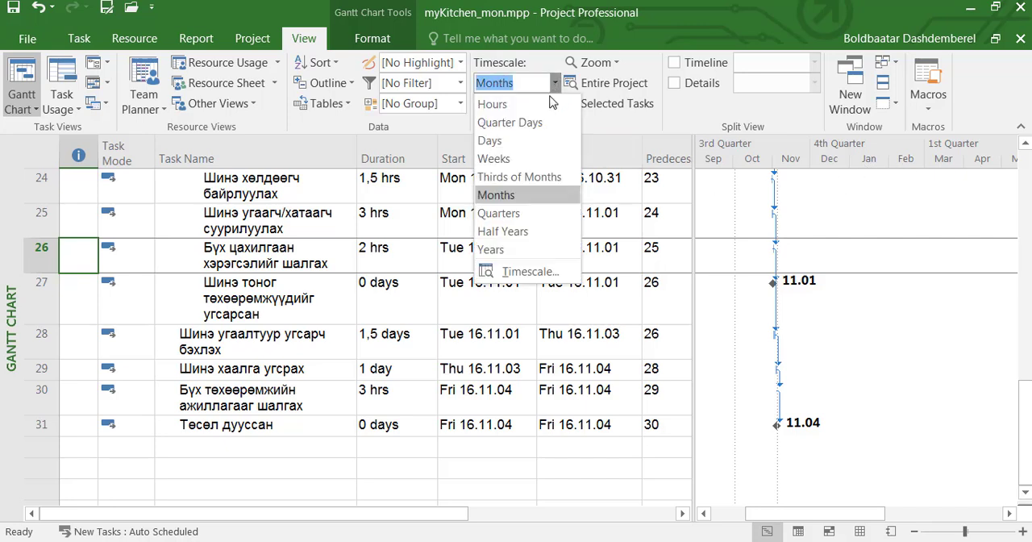
click(539, 142)
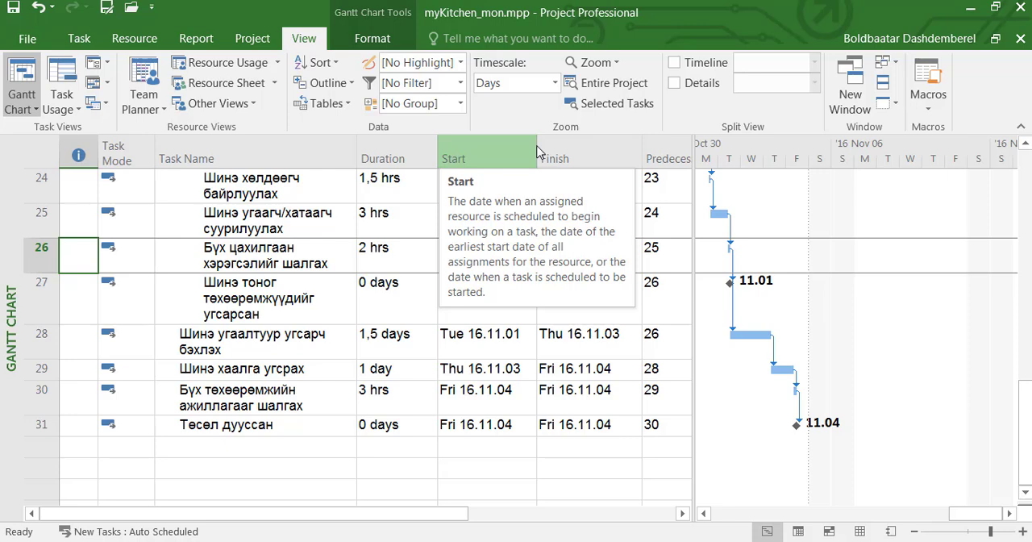
- Return to the top of the task list, select task 6 and sort the tasks by start date
drag(691, 325, 695, 357)
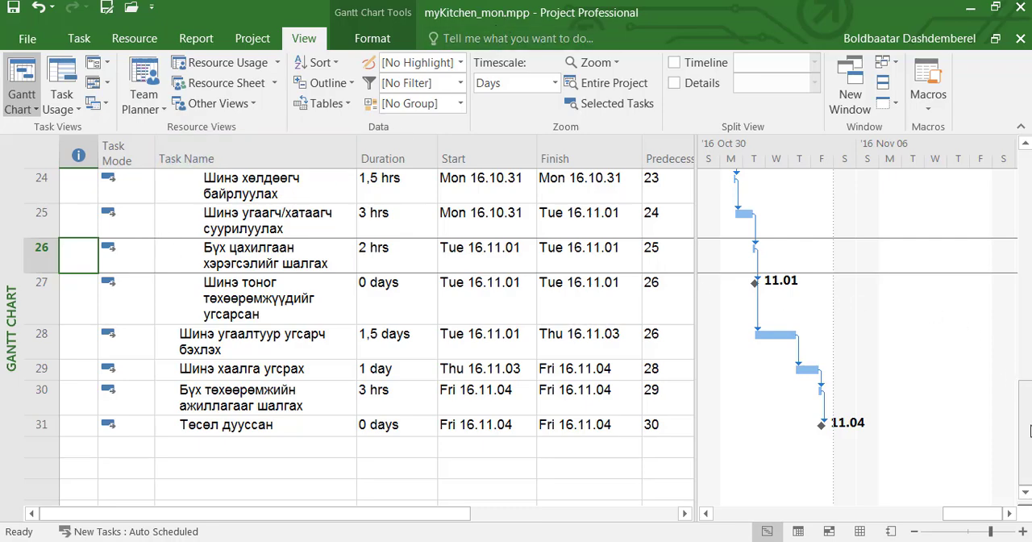
drag(1029, 431, 1029, 202)
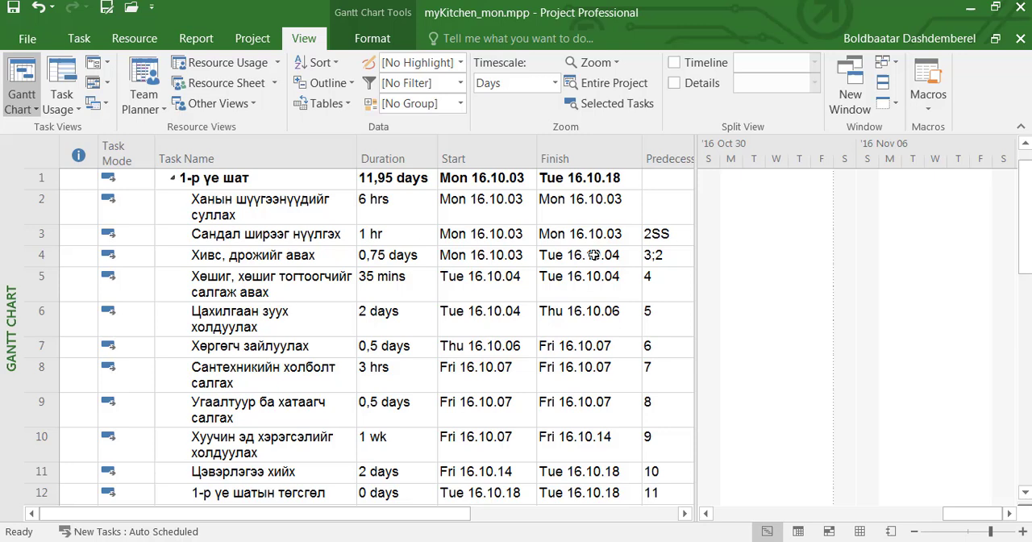
click(37, 322)
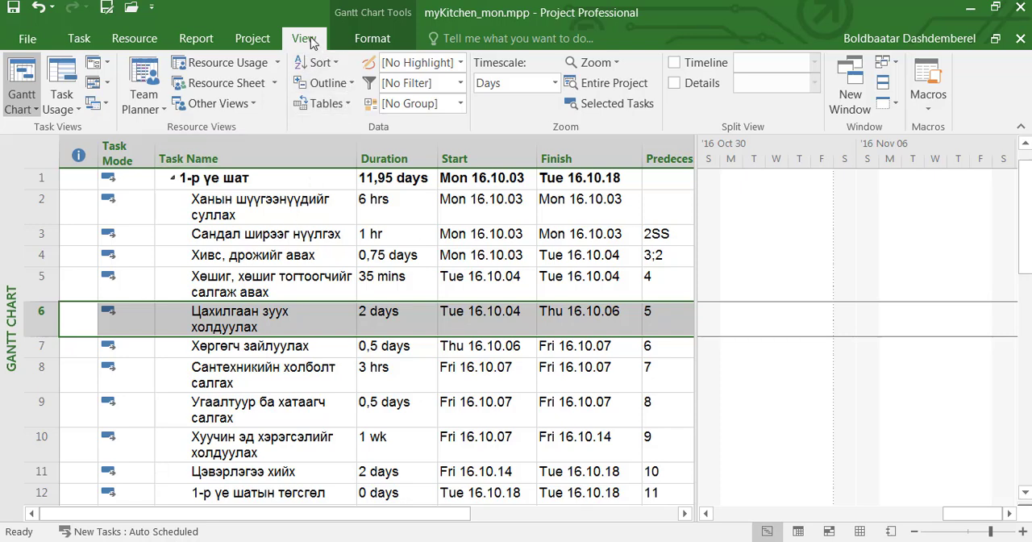
click(336, 65)
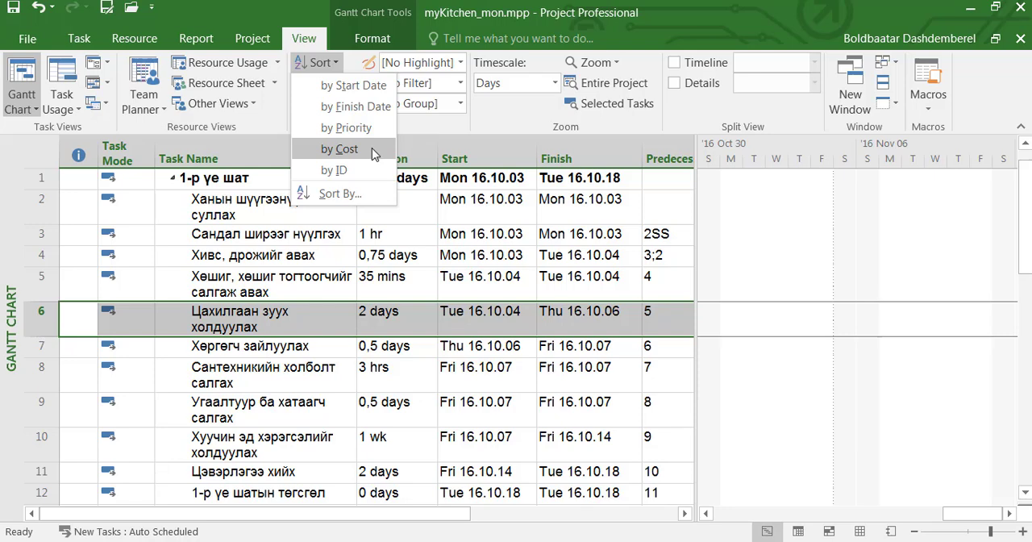
click(371, 90)
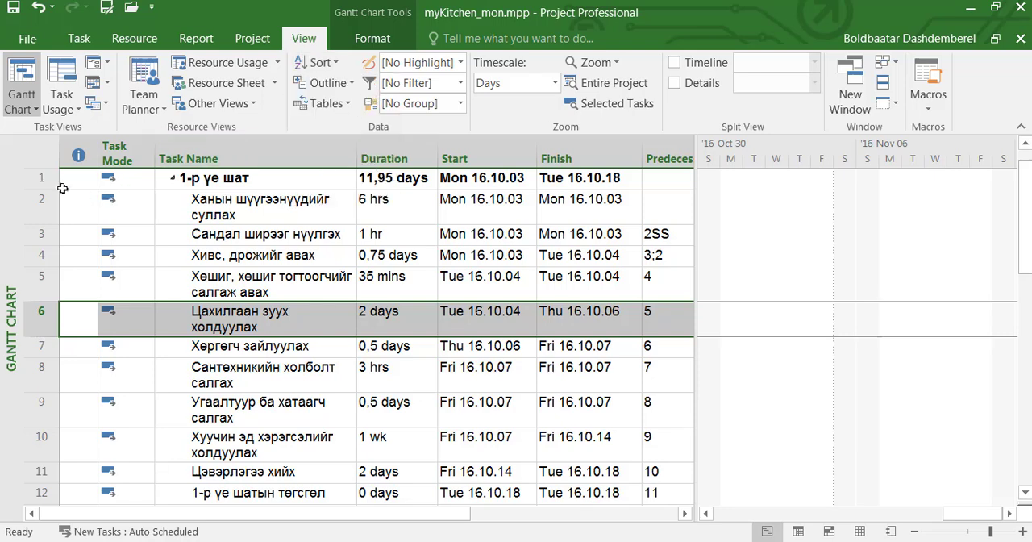
- Select summary task 1 and sort the task list by finish date
click(40, 178)
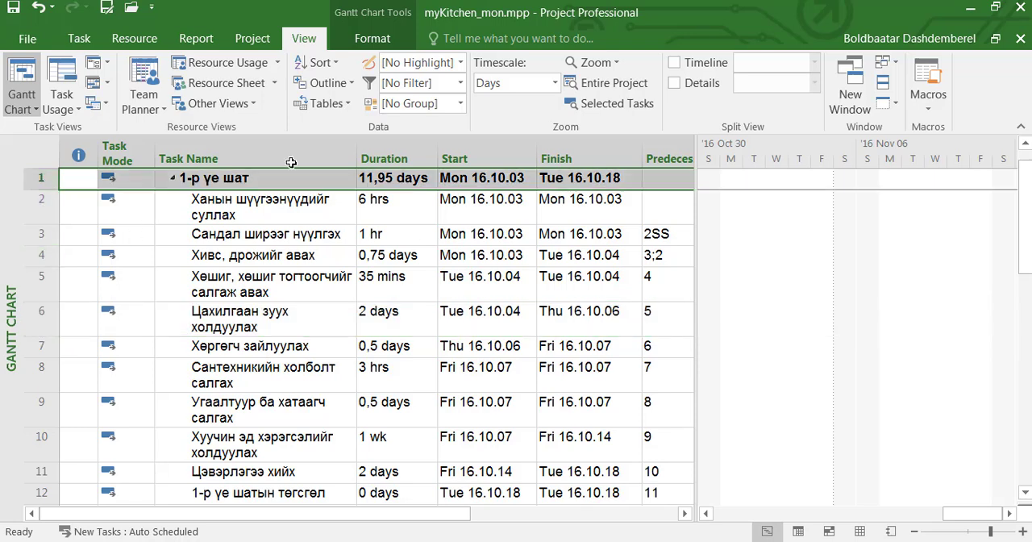
click(340, 69)
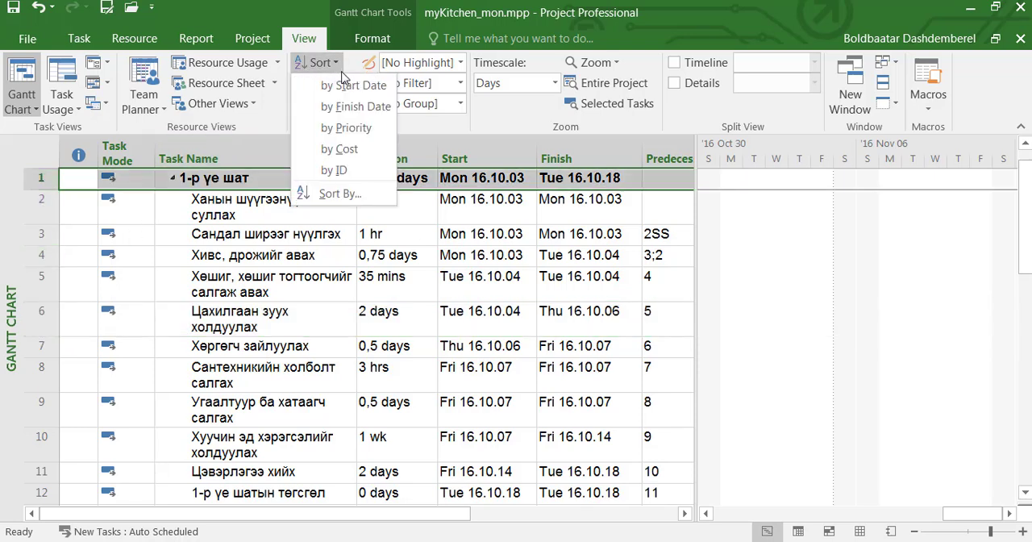
click(355, 106)
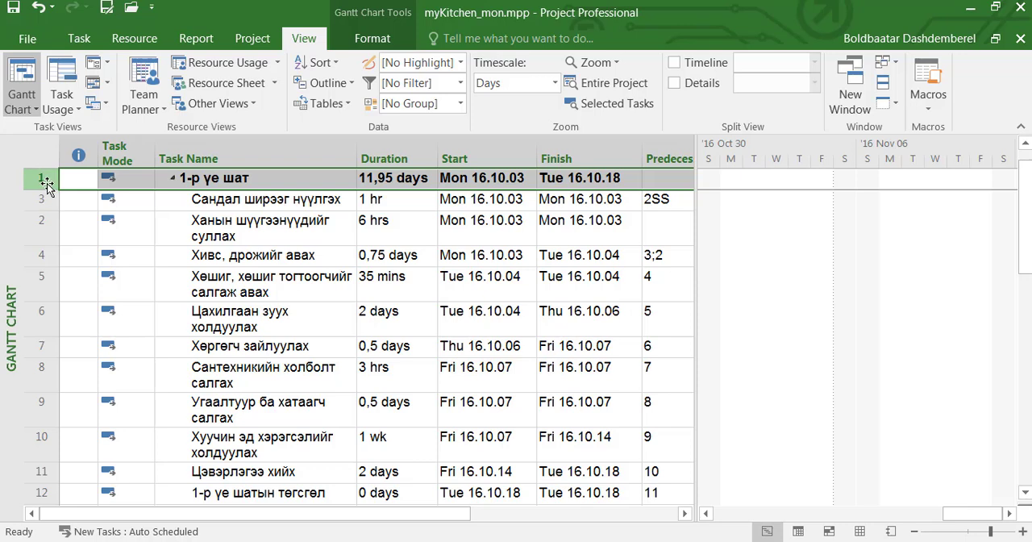
- Sort the task list by priority, and restore the order by ID
click(333, 65)
click(346, 127)
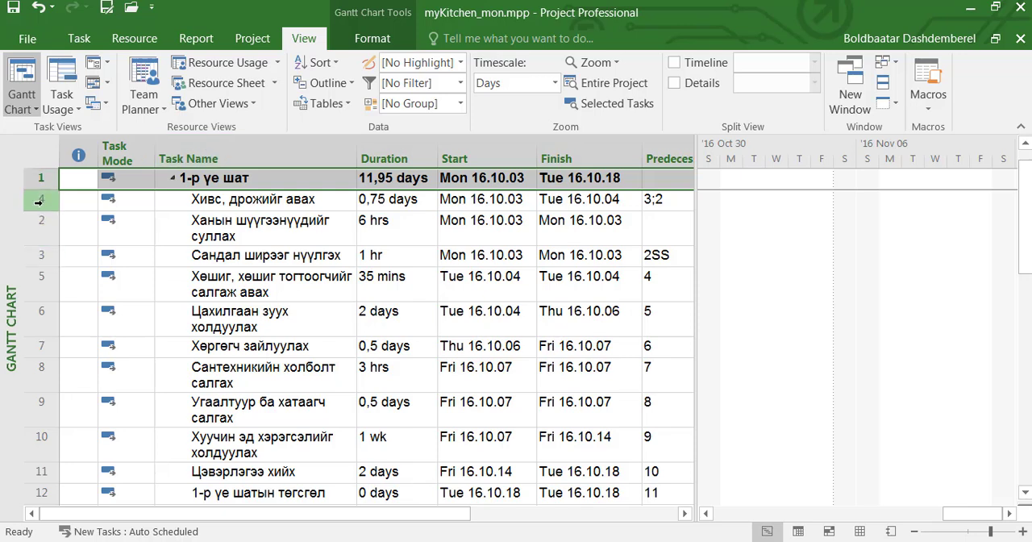
click(336, 69)
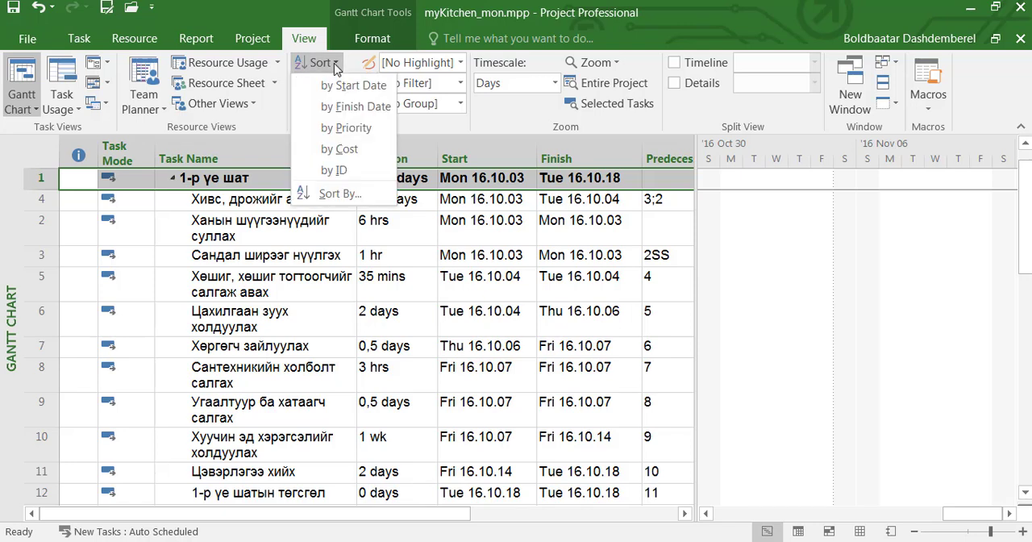
click(335, 168)
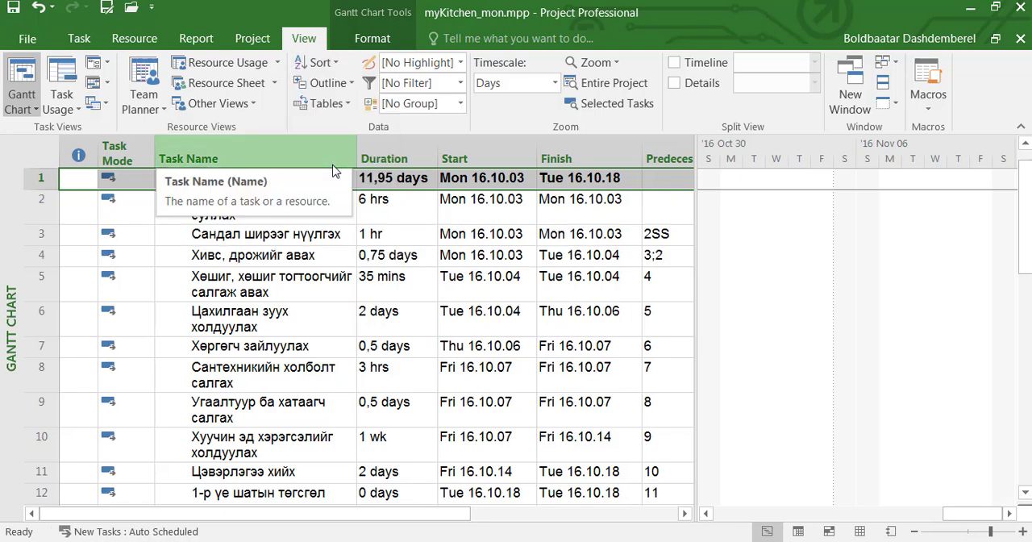
- Apply a custom sort by Start and then by Priority, both ascending, keeping the outline structure
click(339, 68)
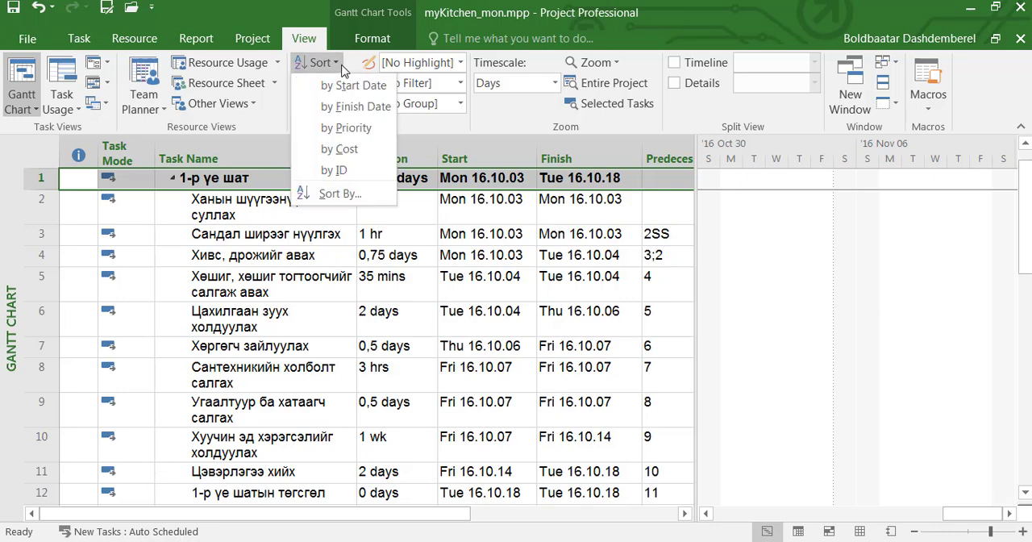
click(338, 194)
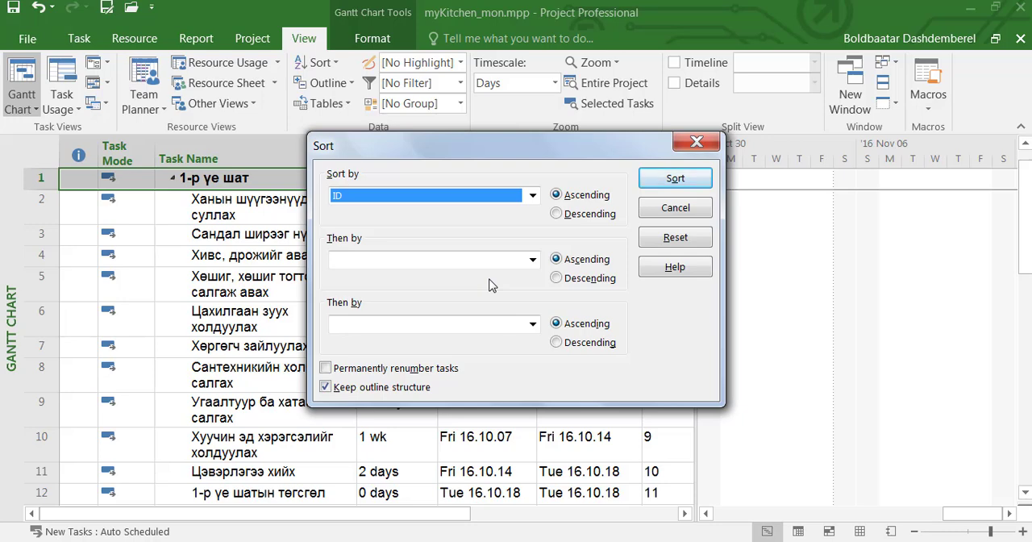
click(532, 195)
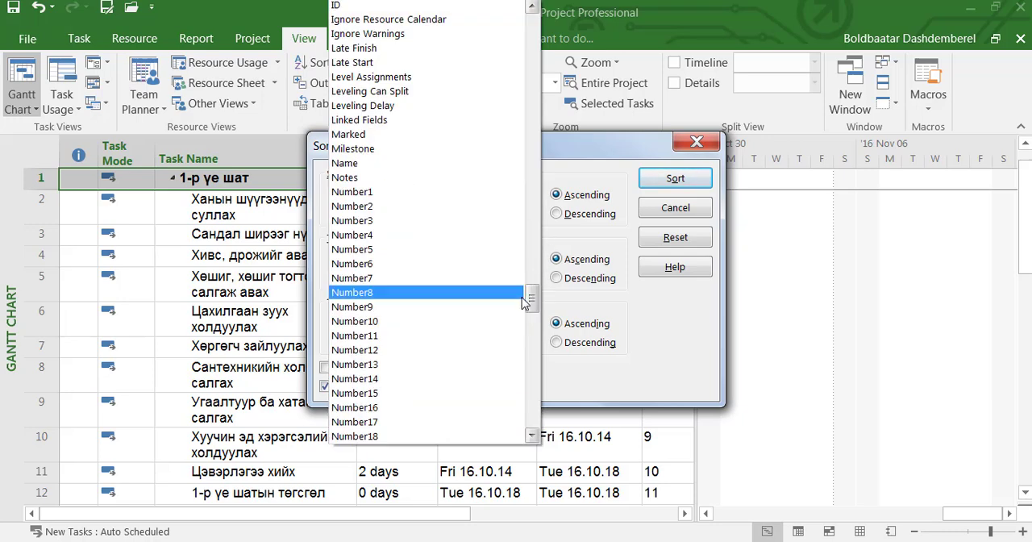
drag(530, 295, 527, 350)
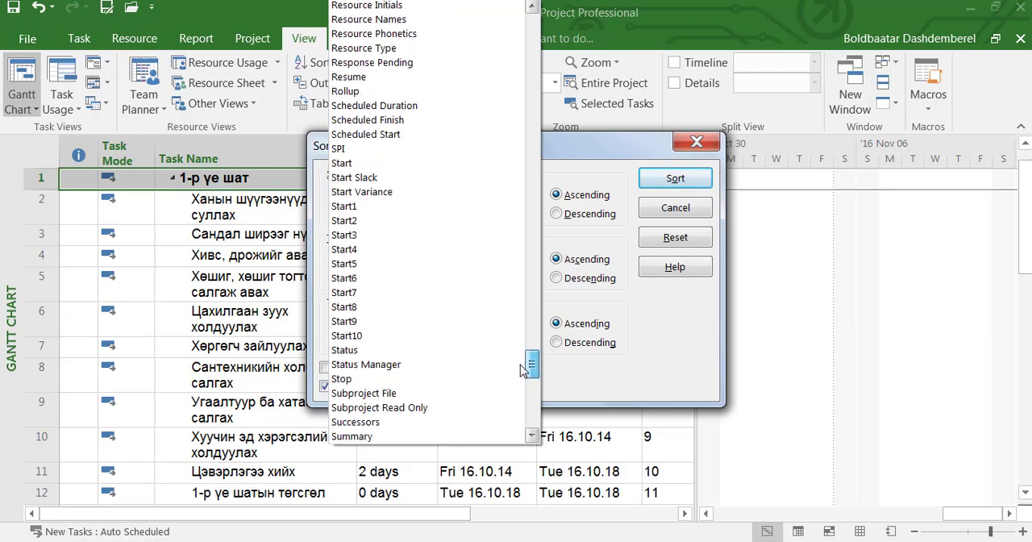
click(423, 168)
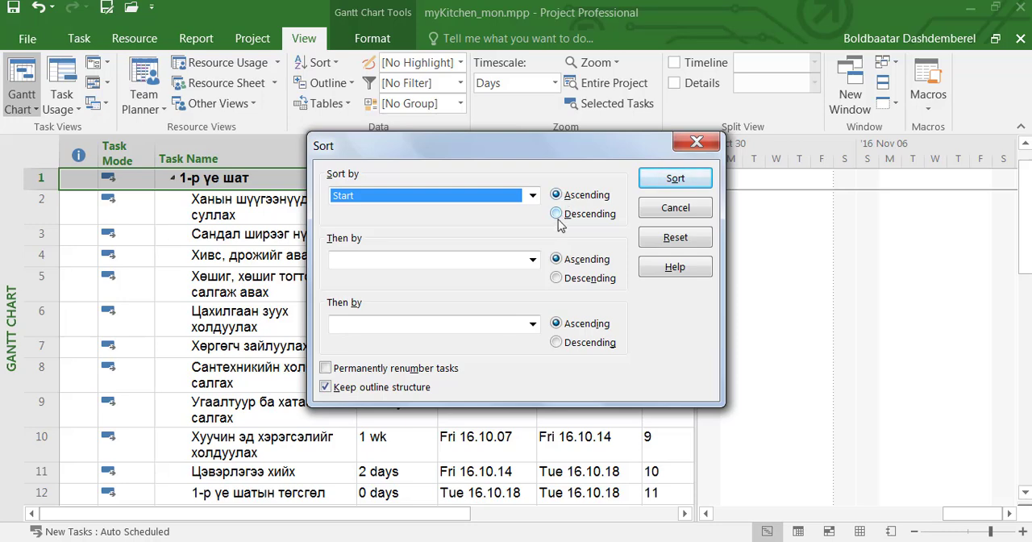
click(532, 264)
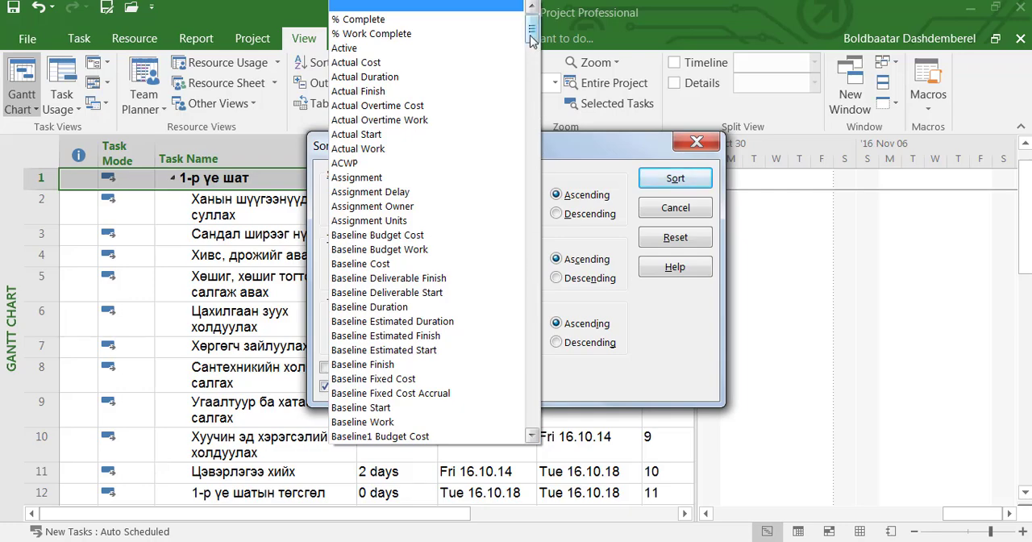
drag(532, 31, 533, 153)
drag(545, 193, 541, 361)
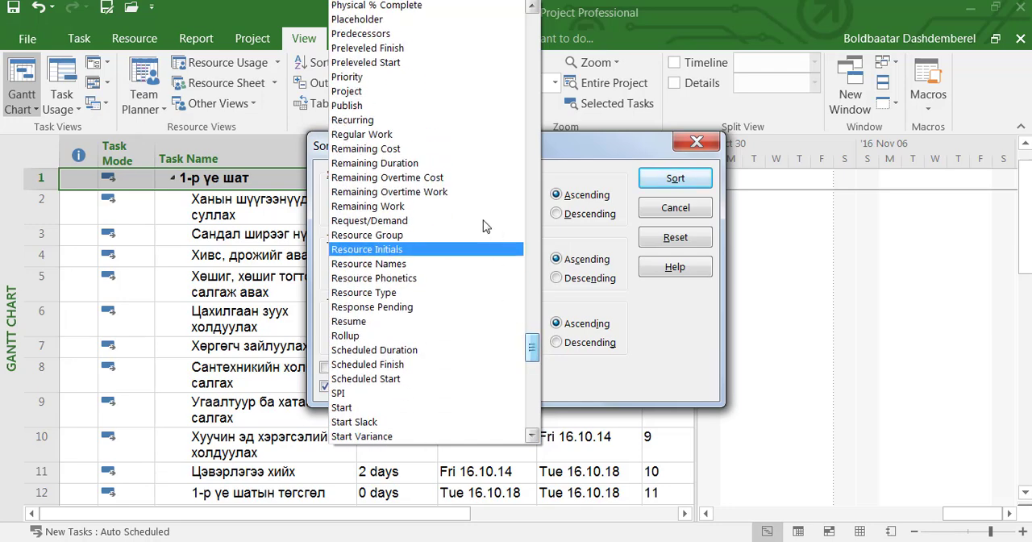
click(463, 85)
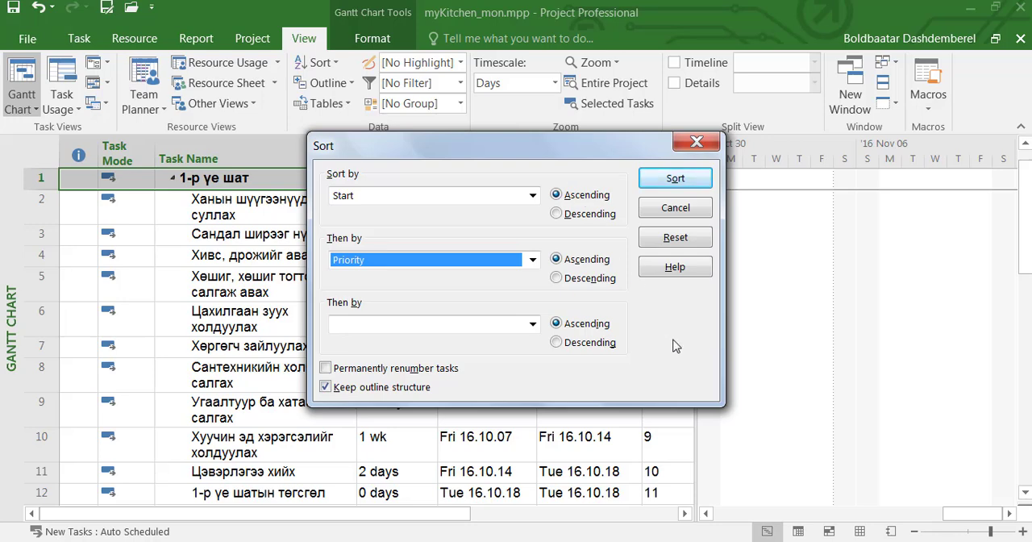
click(676, 180)
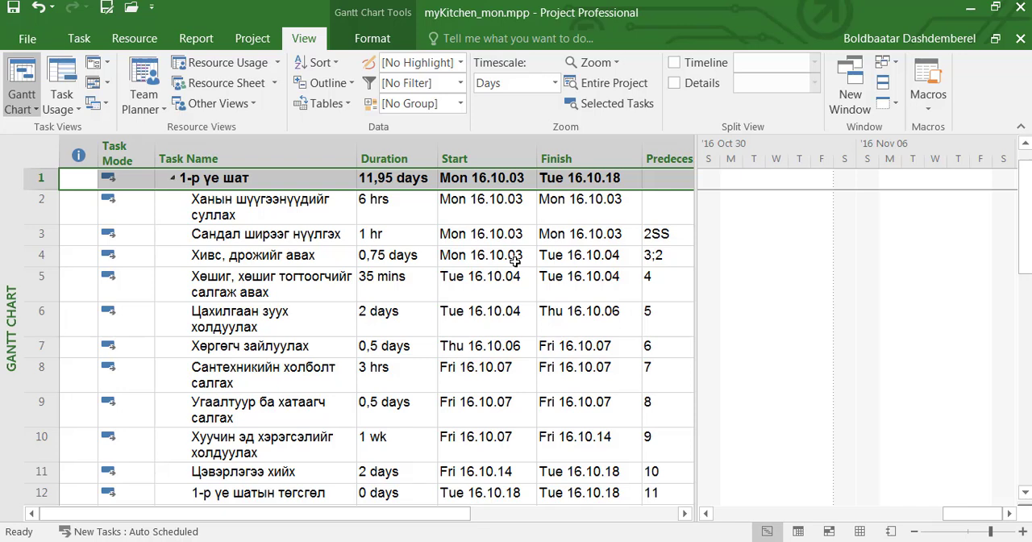
- Set the priority of task 10 to 700 in its task information
click(44, 443)
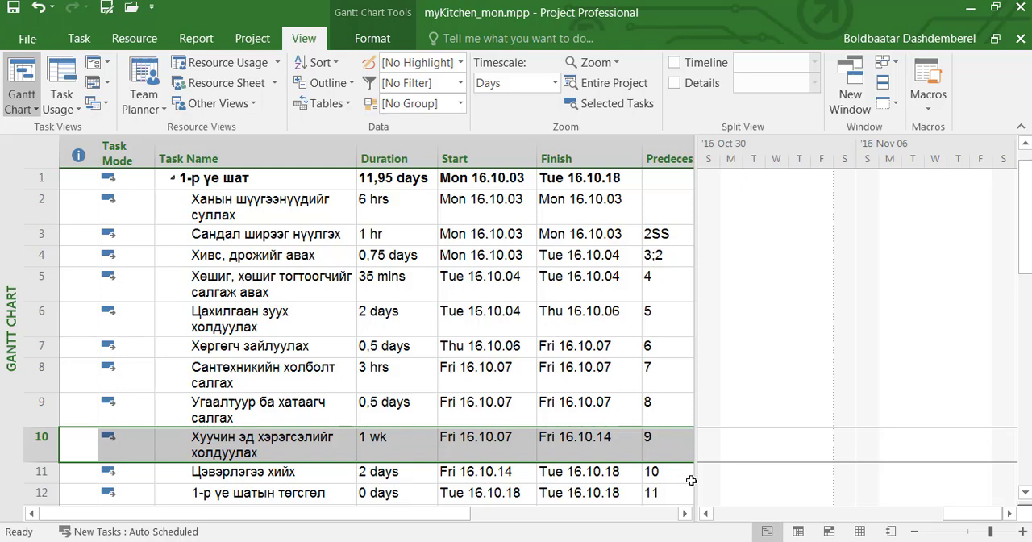
click(283, 454)
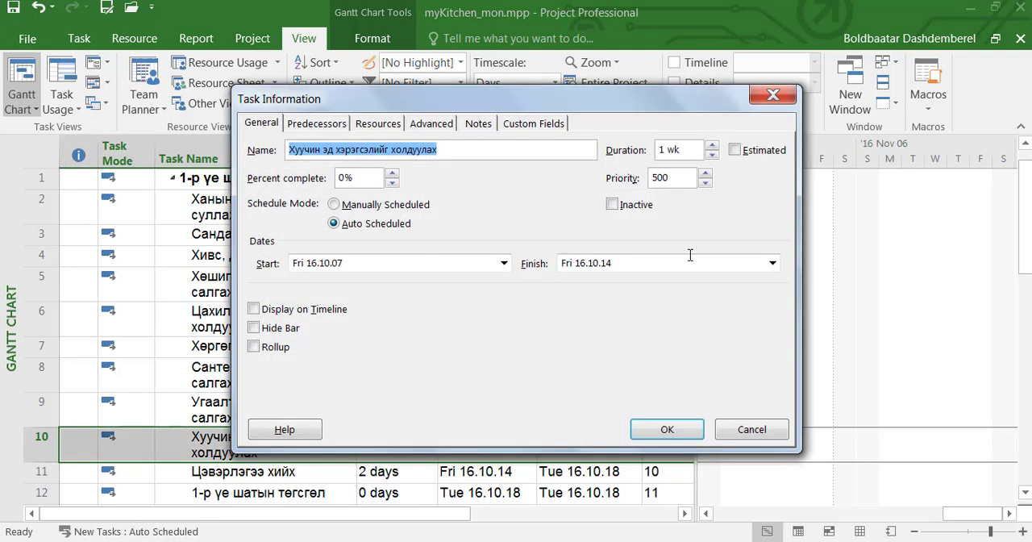
click(660, 177)
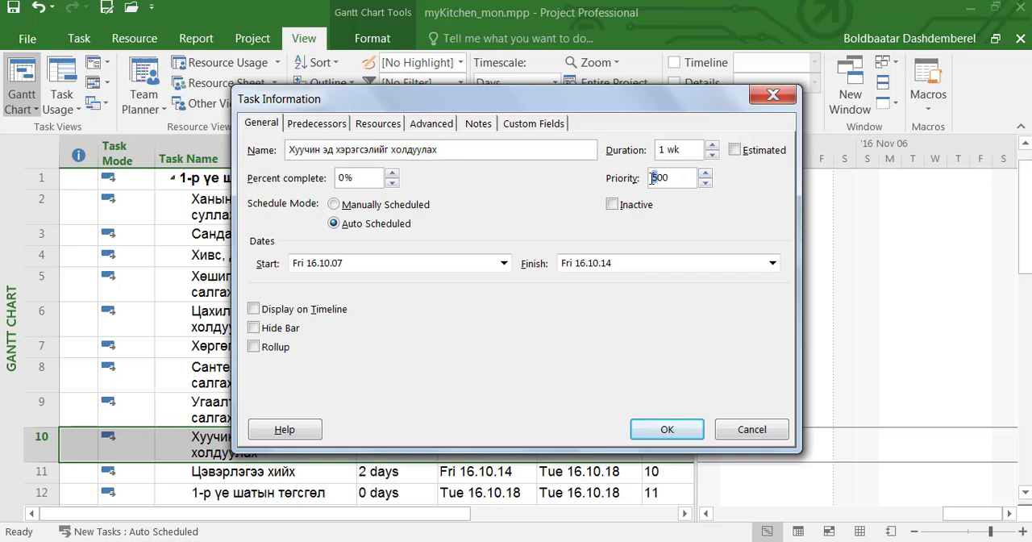
drag(658, 177, 650, 186)
text(7)
click(681, 430)
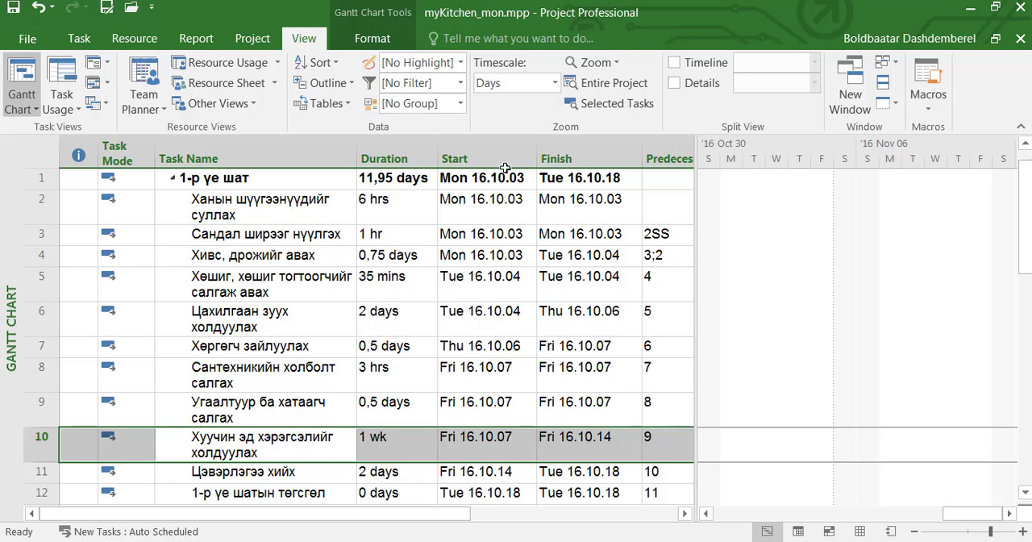
- Reapply the custom sort by Start and then Priority to the task list
click(320, 63)
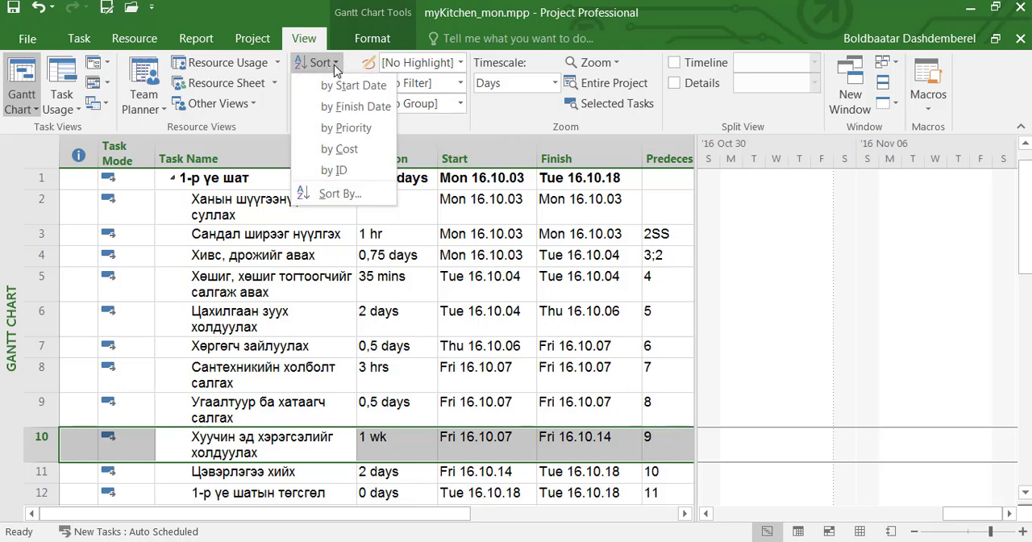
click(337, 193)
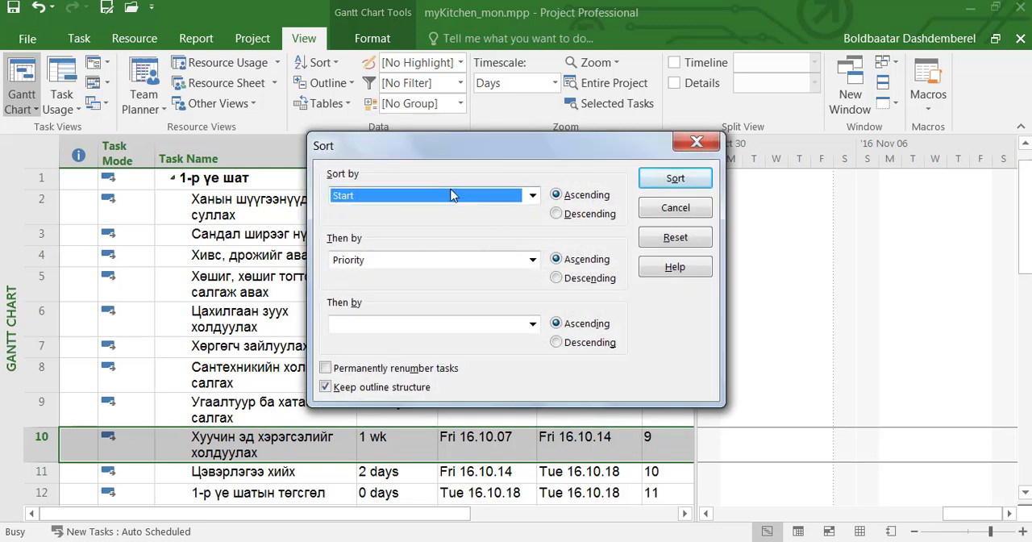
click(675, 179)
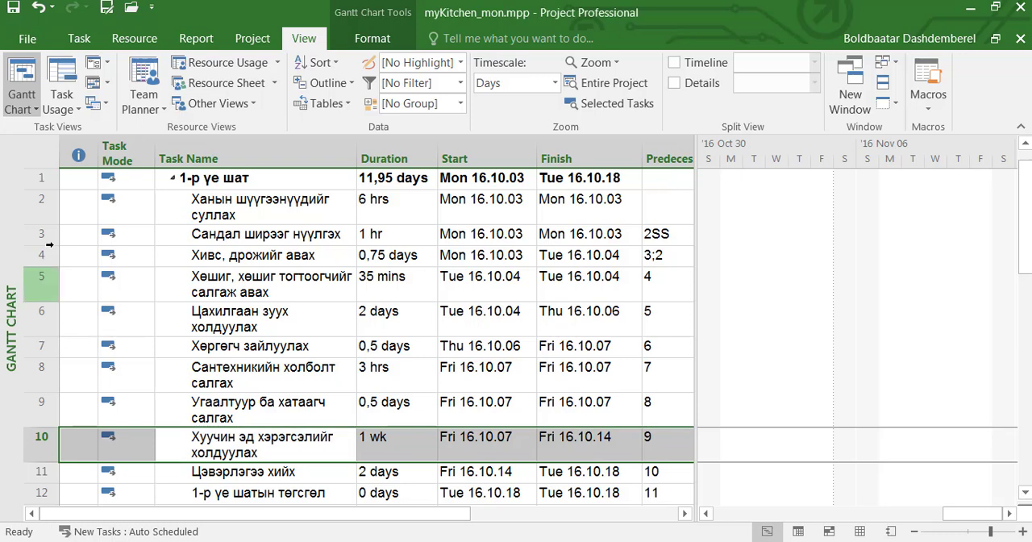
- Change the predecessor of task 9 to a start-to-start link with task 8 (8SS)
click(35, 413)
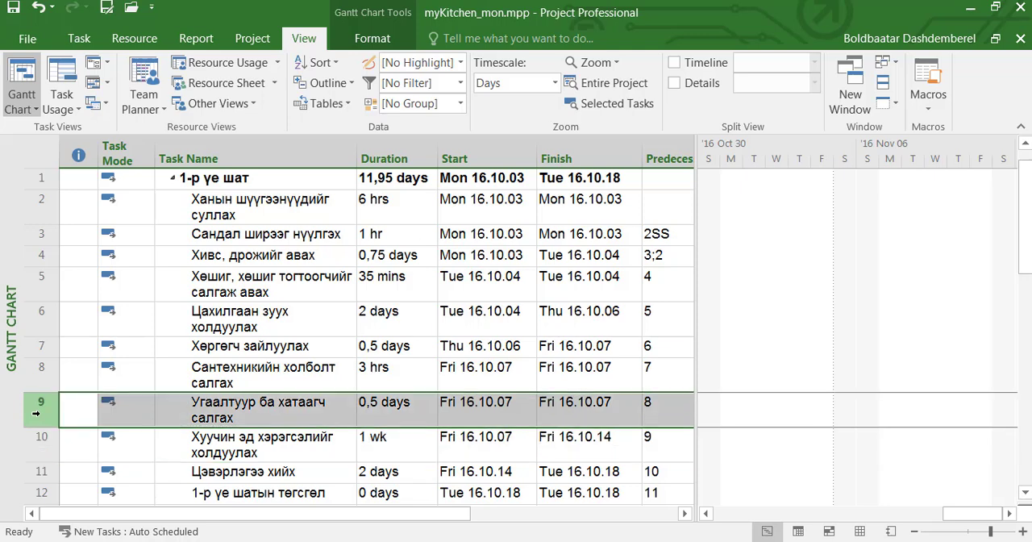
click(659, 405)
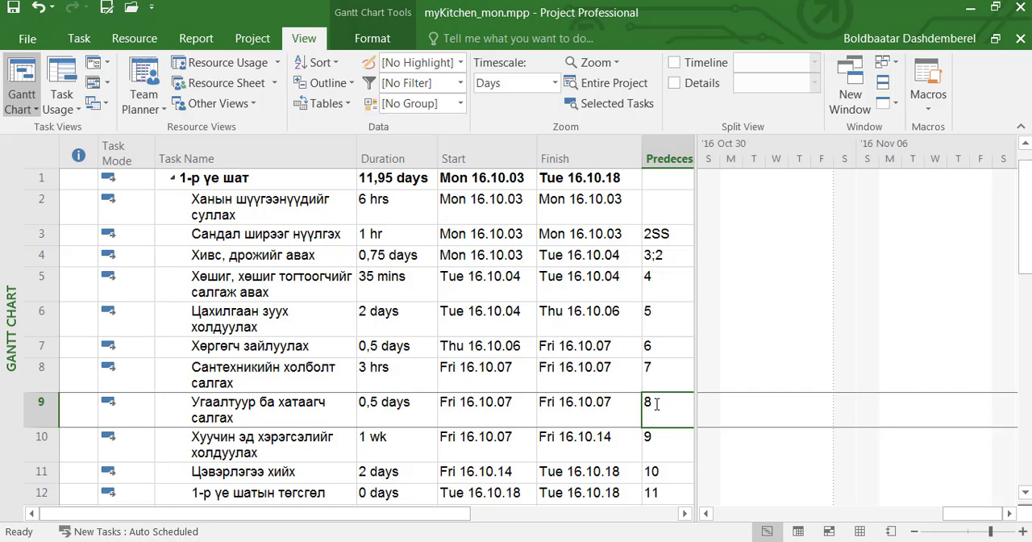
text(ss)
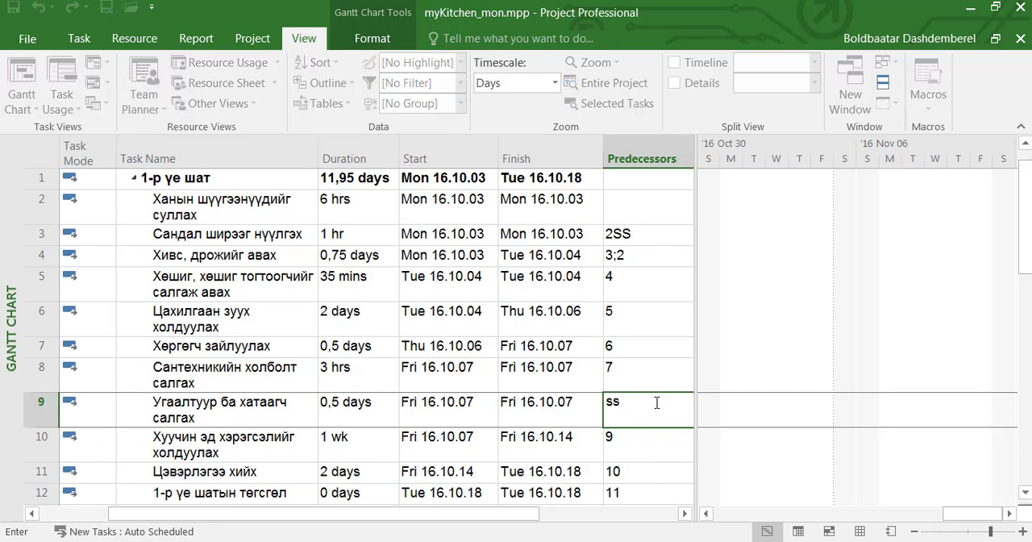
key(BackSpace)
key(BackSpace)
text(8ss)
click(661, 446)
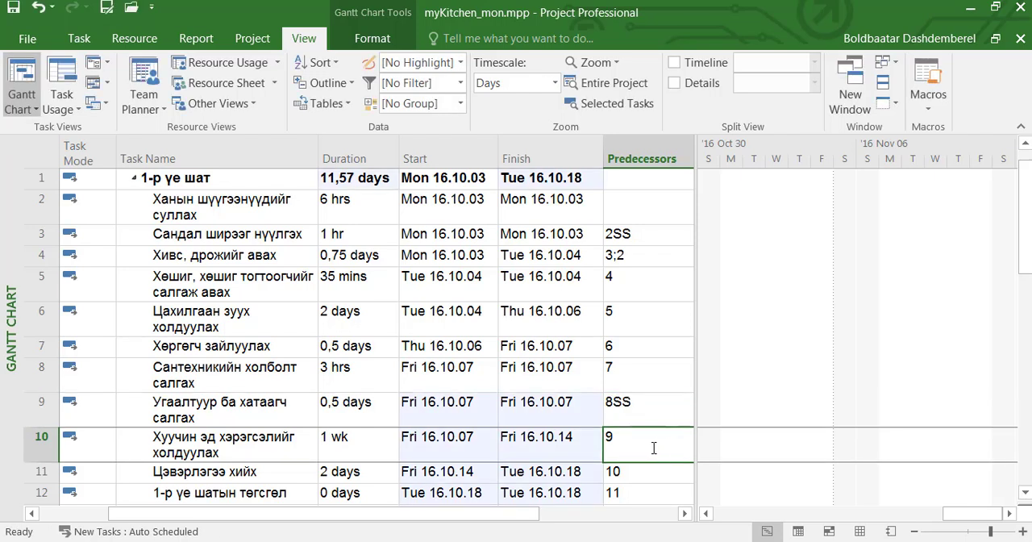
- Change the predecessor of task 10 to a start-to-start link with task 9 (9SS)
click(613, 442)
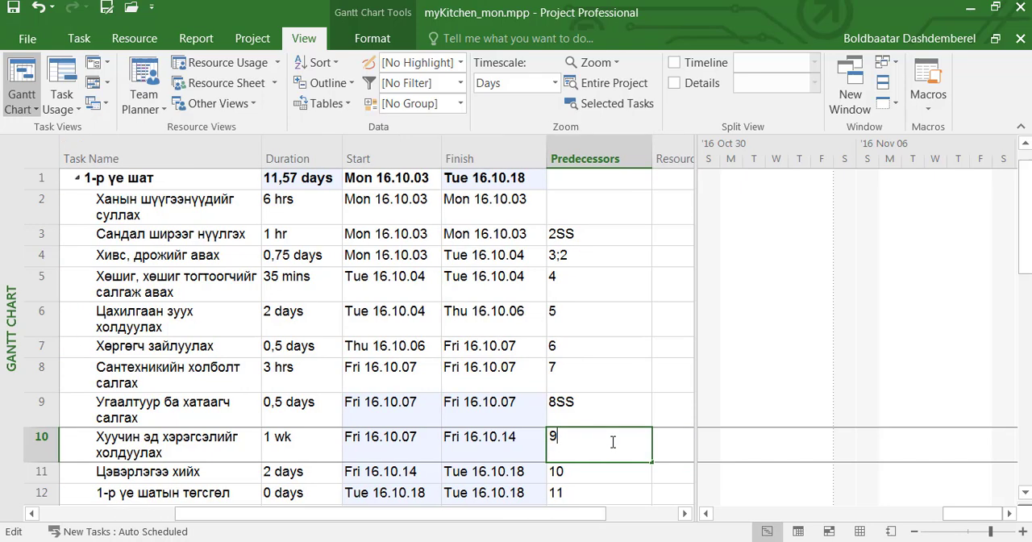
text(9ss)
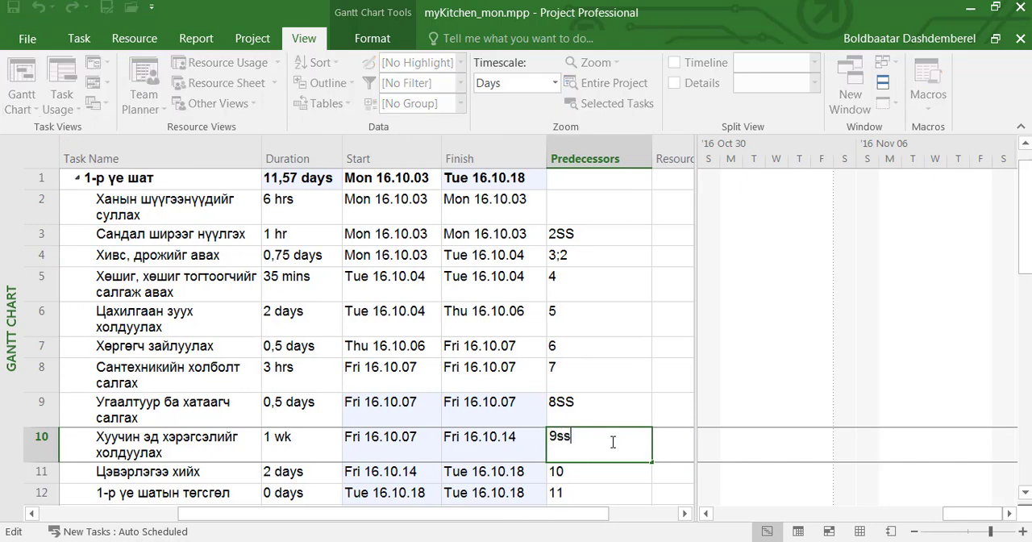
click(596, 472)
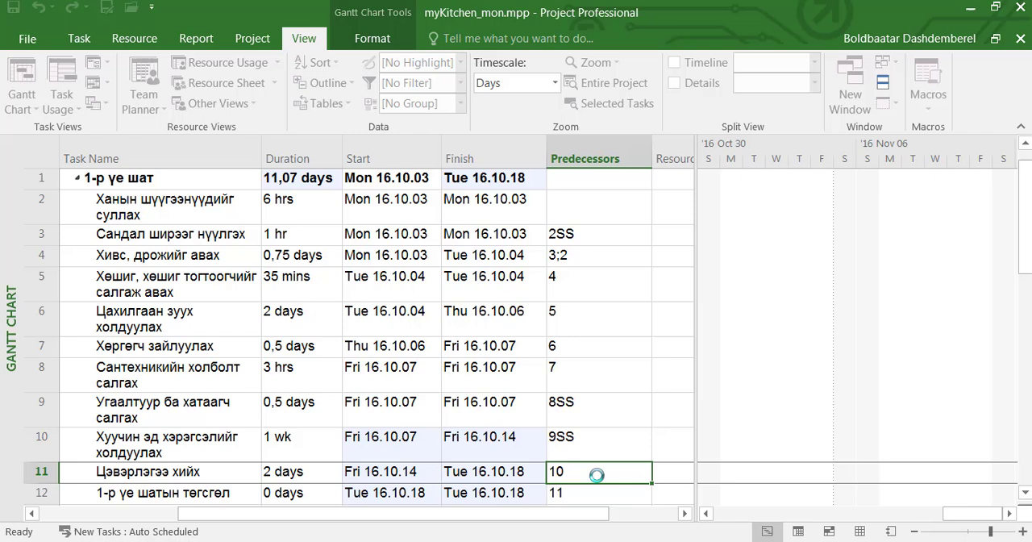
click(526, 444)
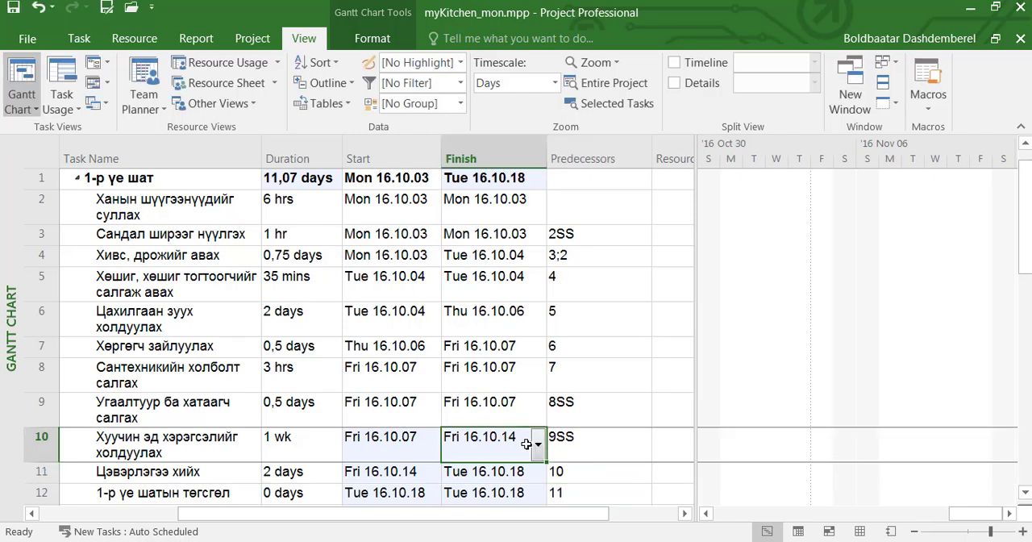
- Sort the tasks by ascending Start and then by descending Priority, and check the resulting order of tasks 8, 9 and 10
click(337, 67)
click(354, 199)
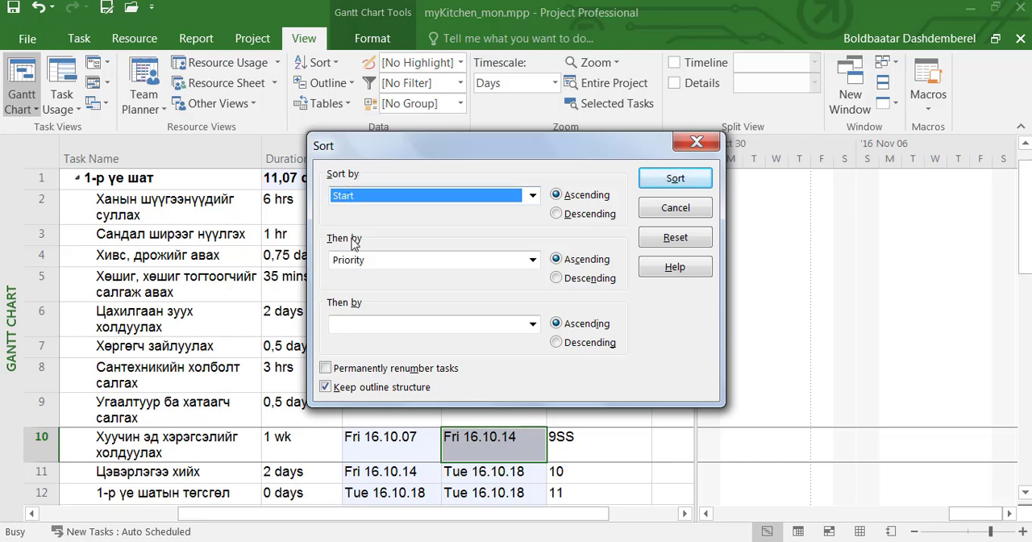
click(557, 278)
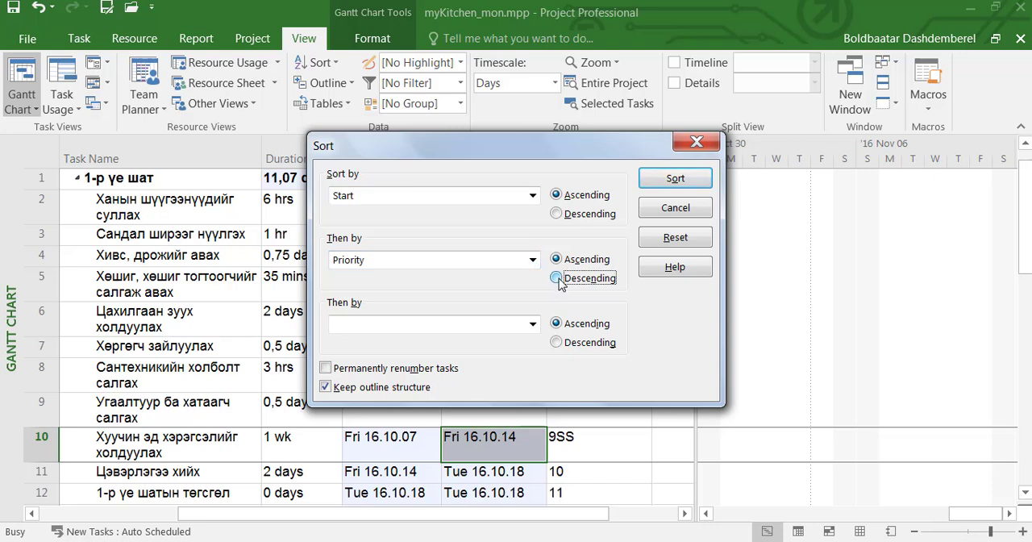
click(676, 181)
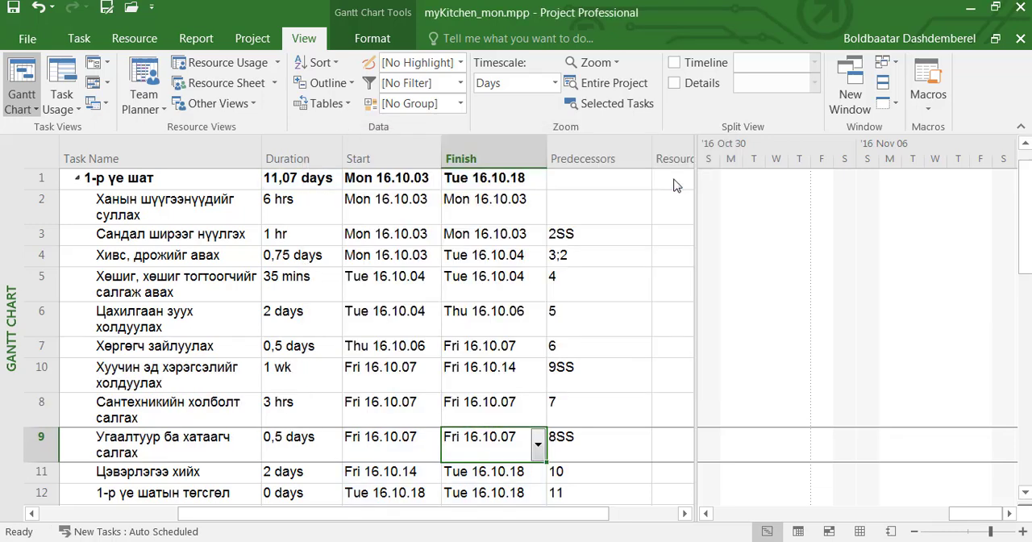
click(52, 370)
click(46, 405)
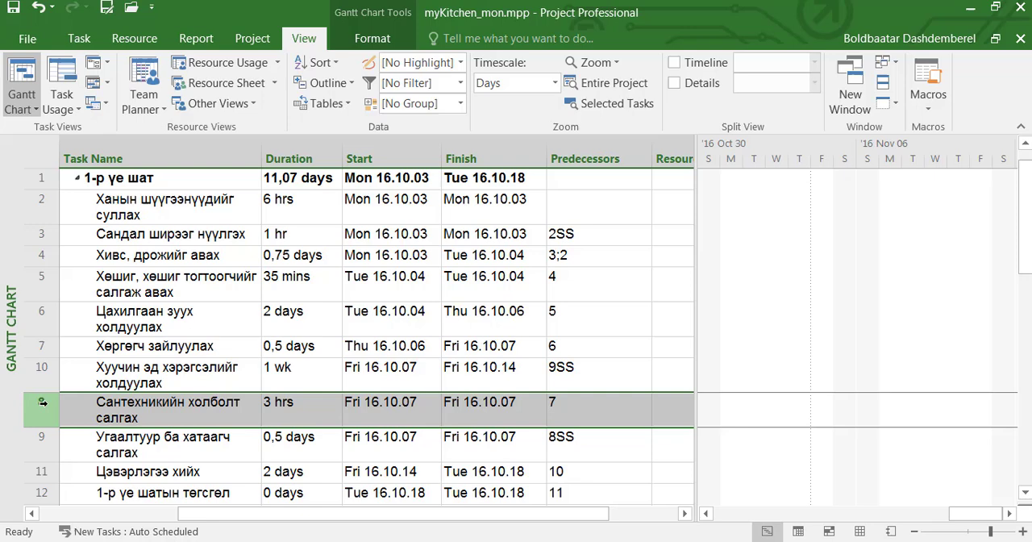
click(41, 448)
click(41, 409)
click(39, 374)
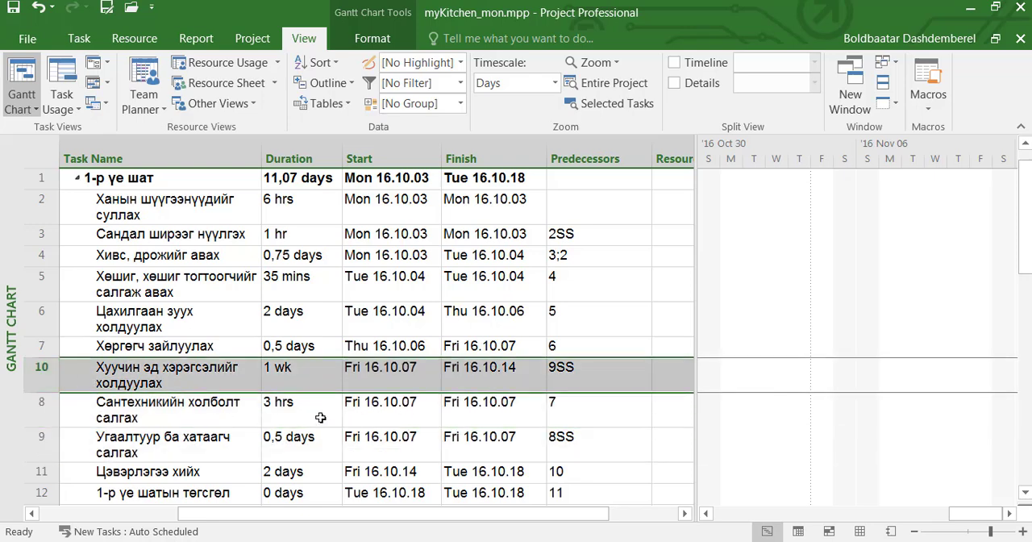
- Undo the custom sort and the start-to-start predecessor changes on tasks 10 and 9
key(ctrl+z)
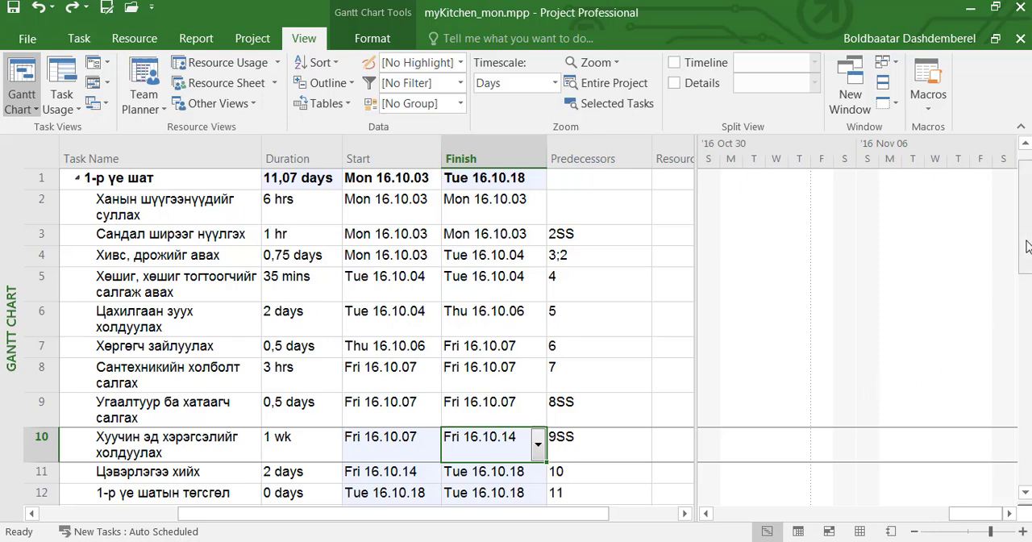
key(ctrl+z)
key(ctrl+z)
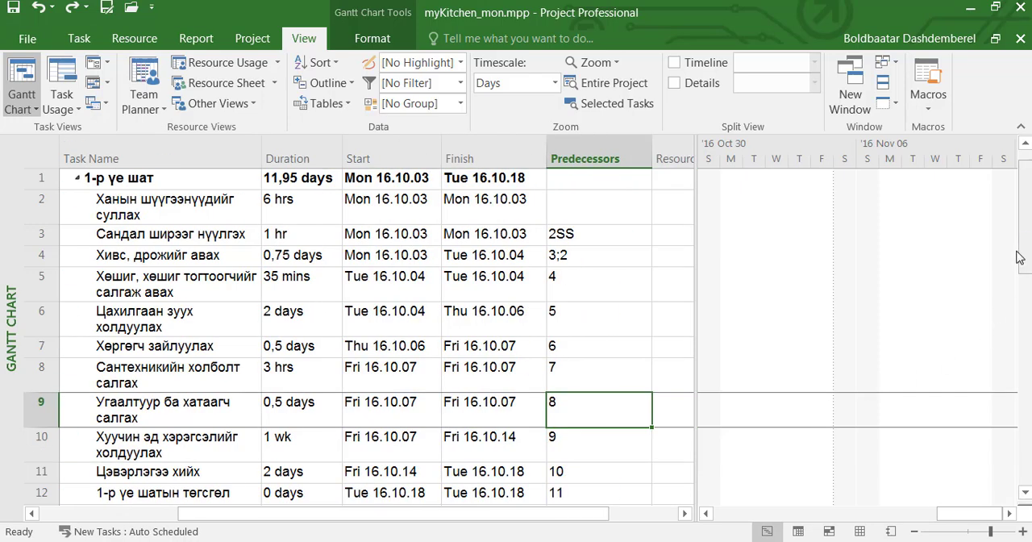
click(598, 429)
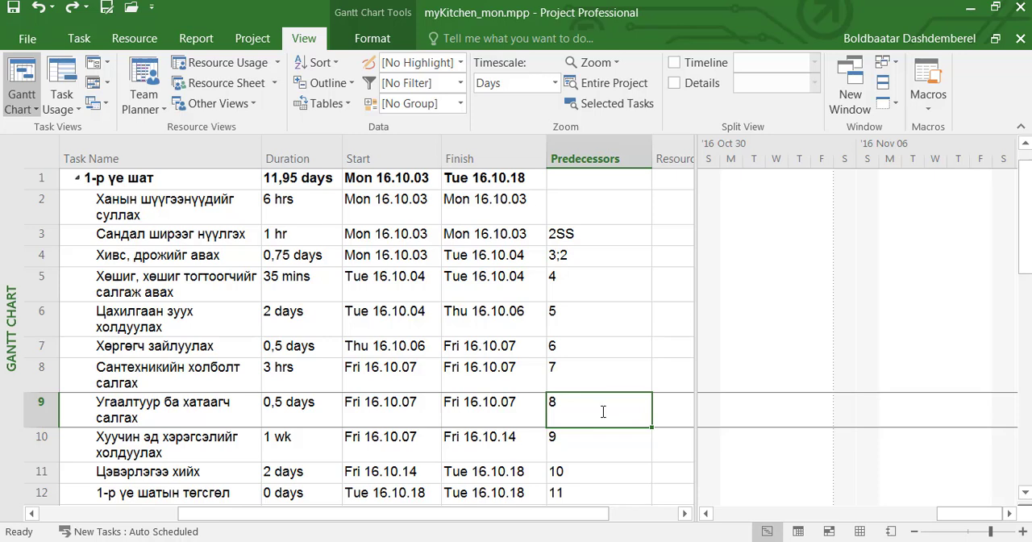
- Filter the task list by Completed Tasks and then by Active Tasks
click(461, 85)
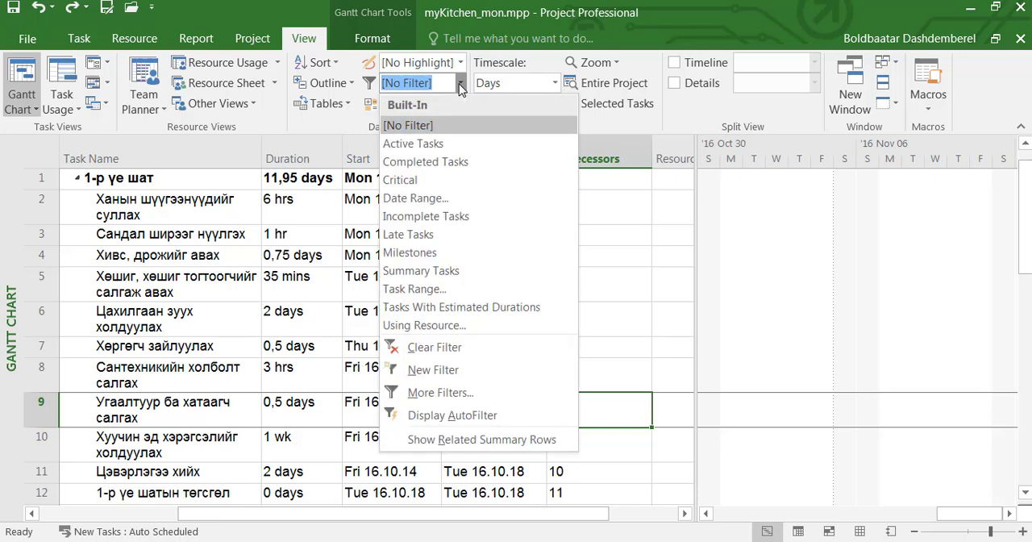
click(465, 162)
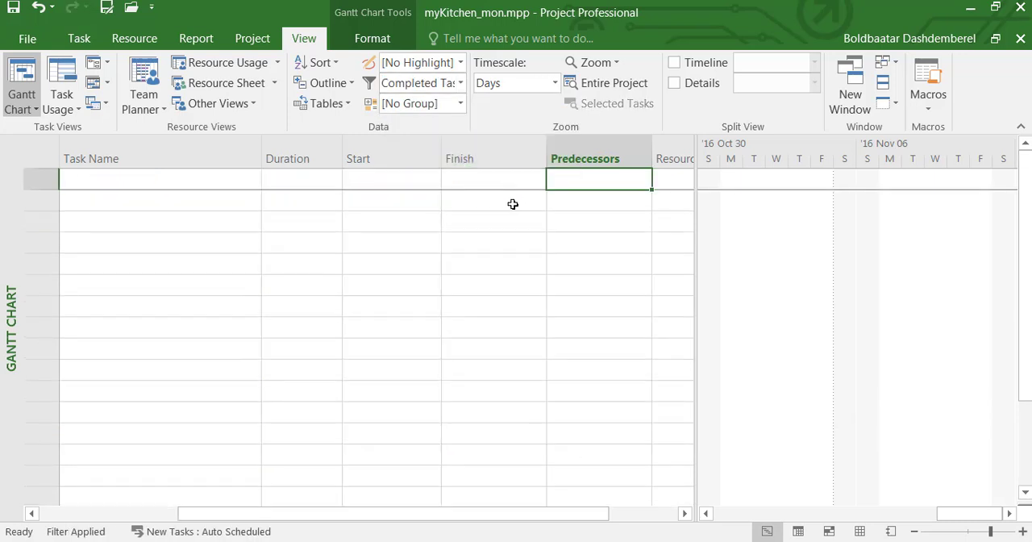
click(460, 84)
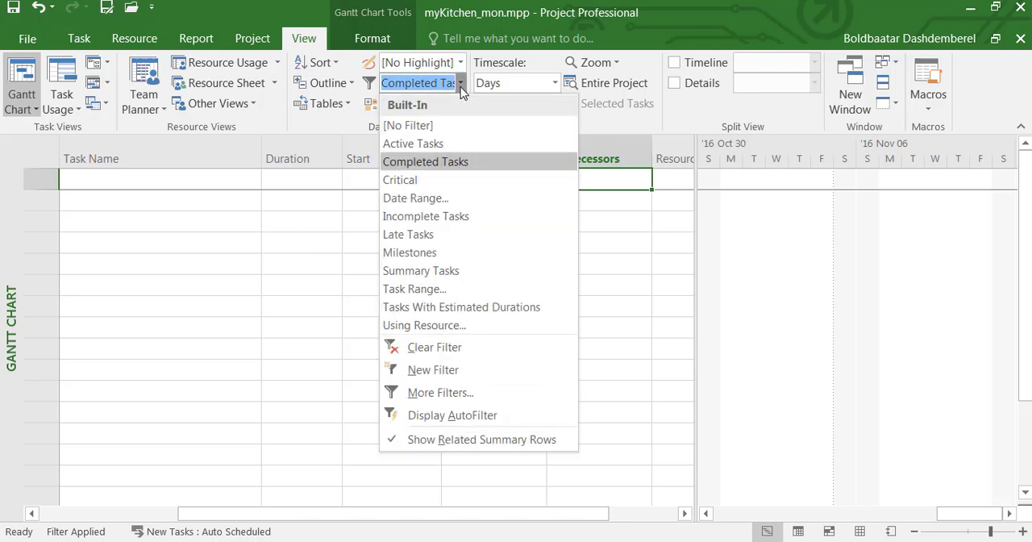
click(454, 143)
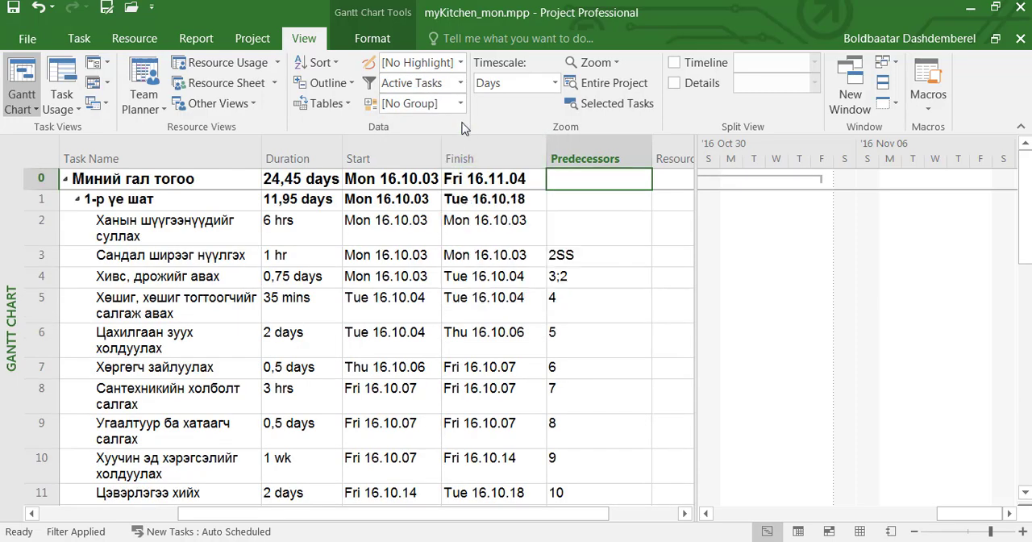
- Filter the task list to show only critical tasks
click(460, 84)
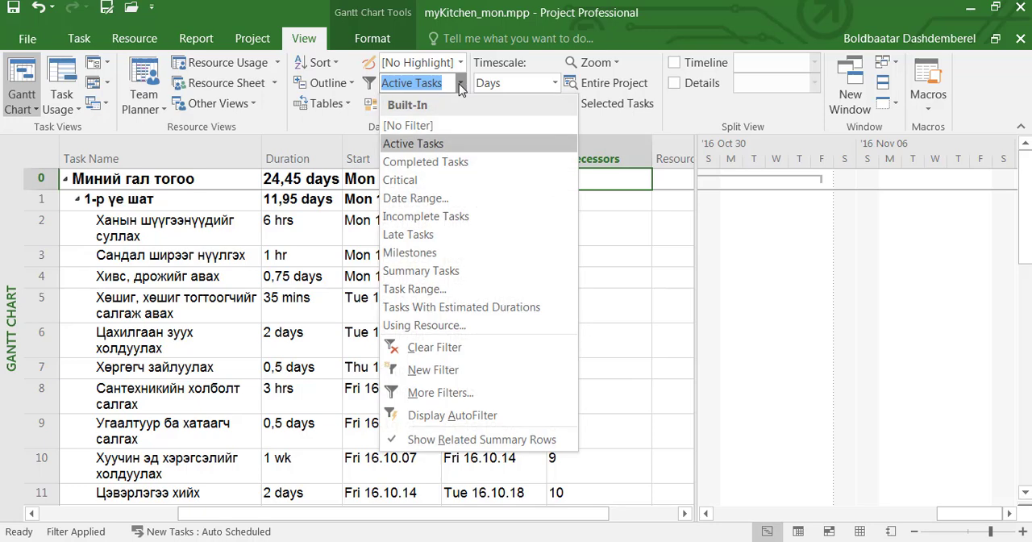
click(452, 182)
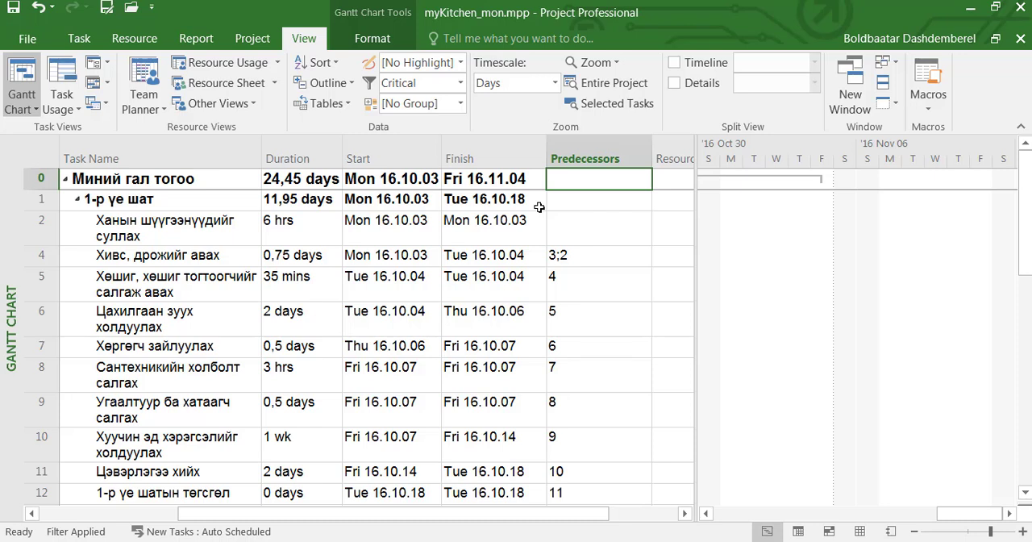
- Start a Date Range filter for tasks that start or finish after 2016-10-10
click(460, 84)
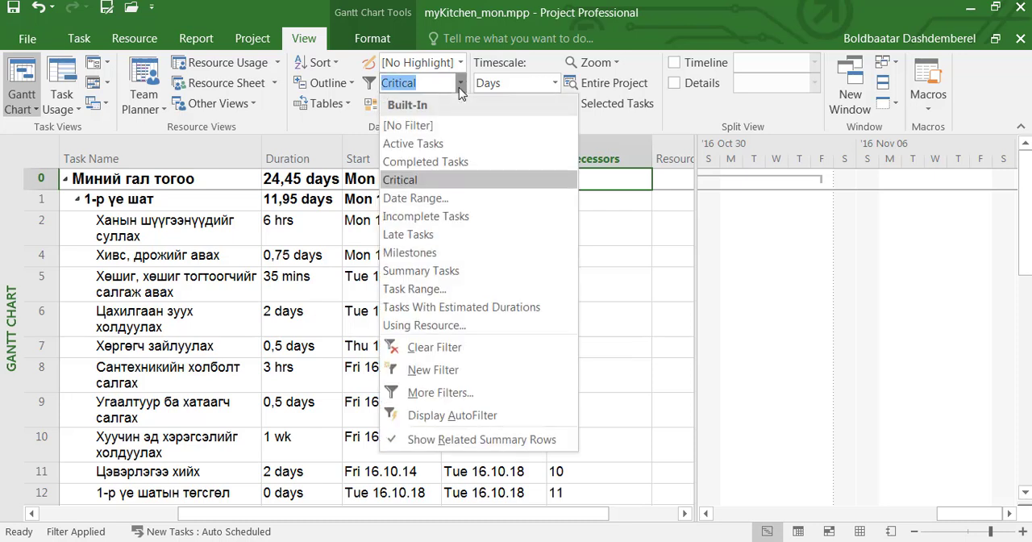
click(456, 199)
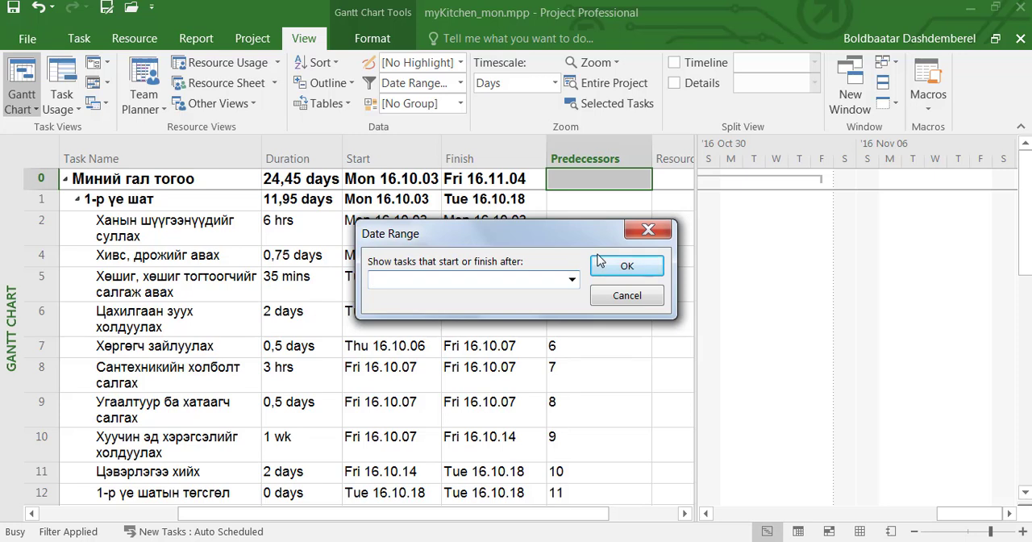
text(2016-10-10)
click(629, 268)
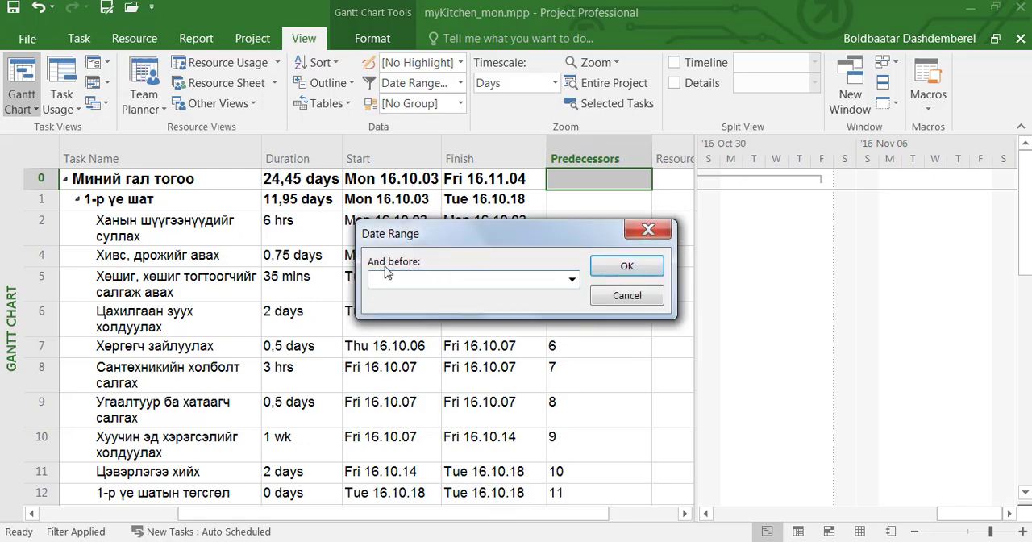
- Set the date range's "And before" limit to 2016-10-16 and apply the filter
text(2016-10-16)
click(619, 272)
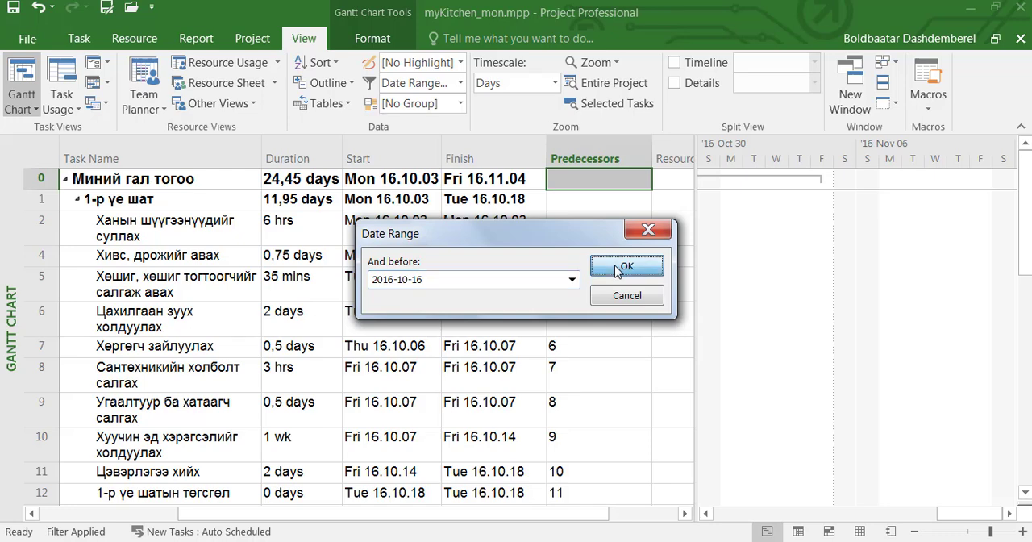